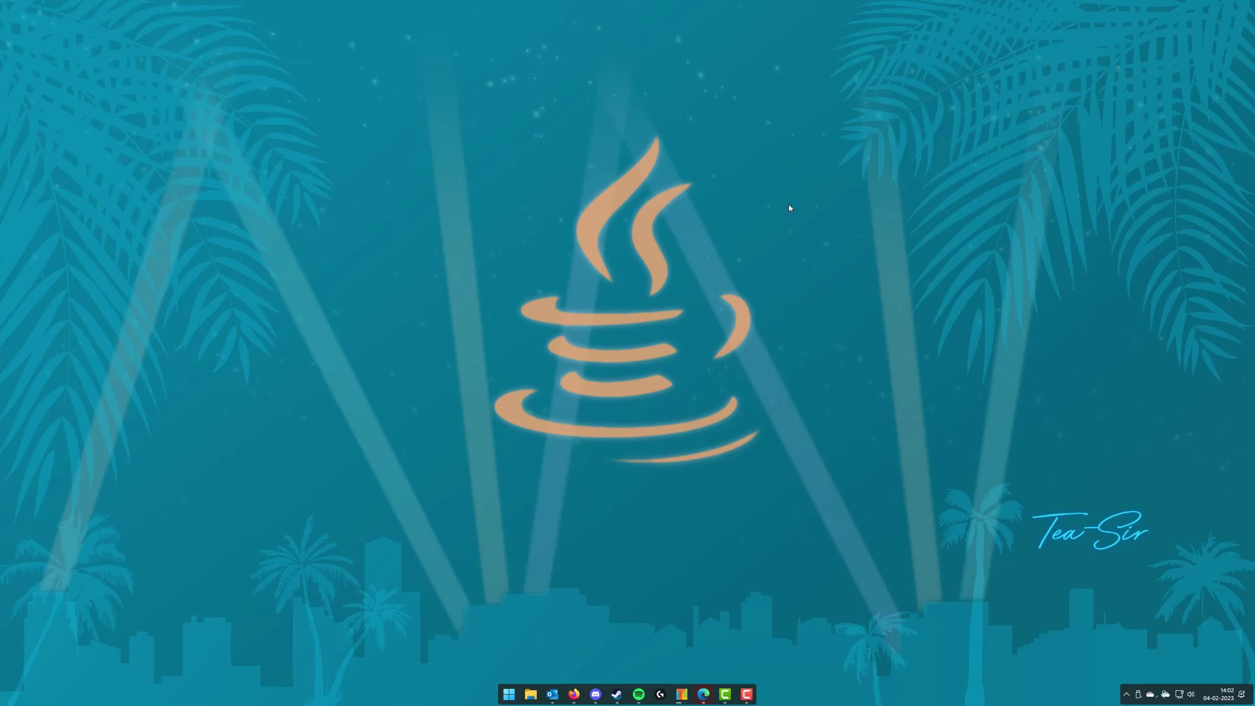
Step: Select the Windows 11 multi-edition ISO on Microsoft's download page and request its download
left_click(704, 694)
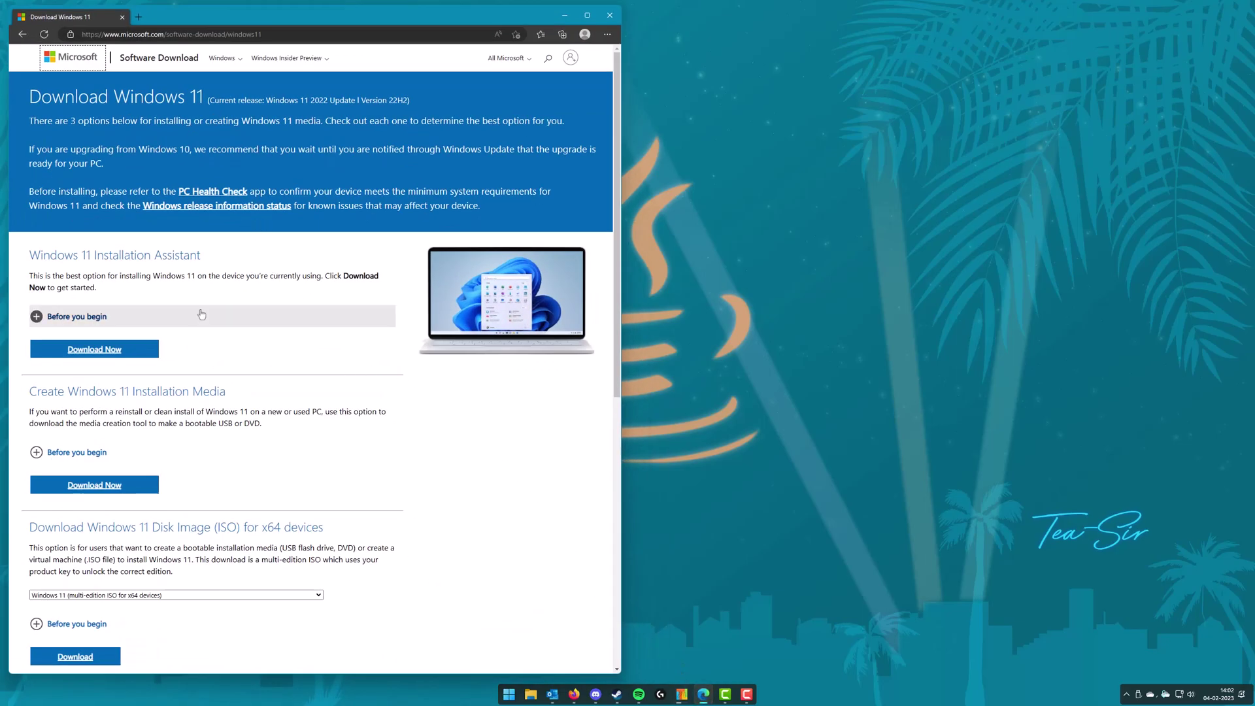
scroll(201, 314, "down", 5)
left_click_drag(146, 246, 263, 248)
left_click(201, 288)
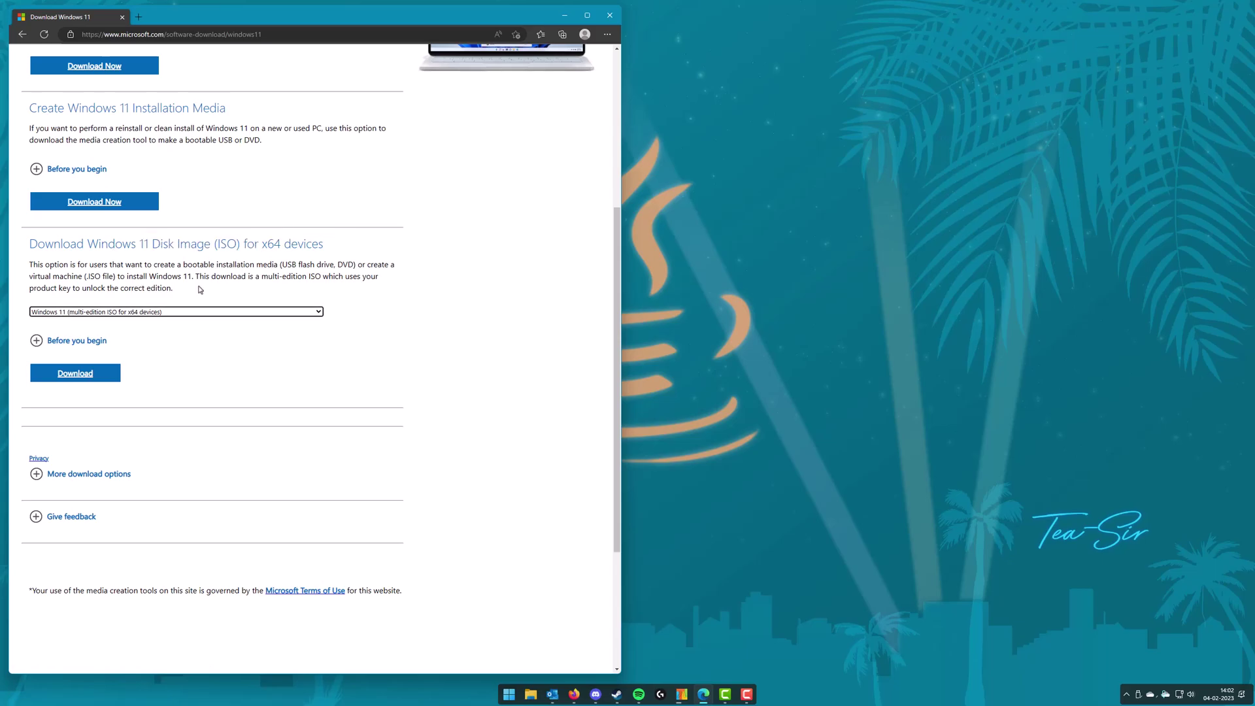
left_click(143, 311)
left_click(98, 332)
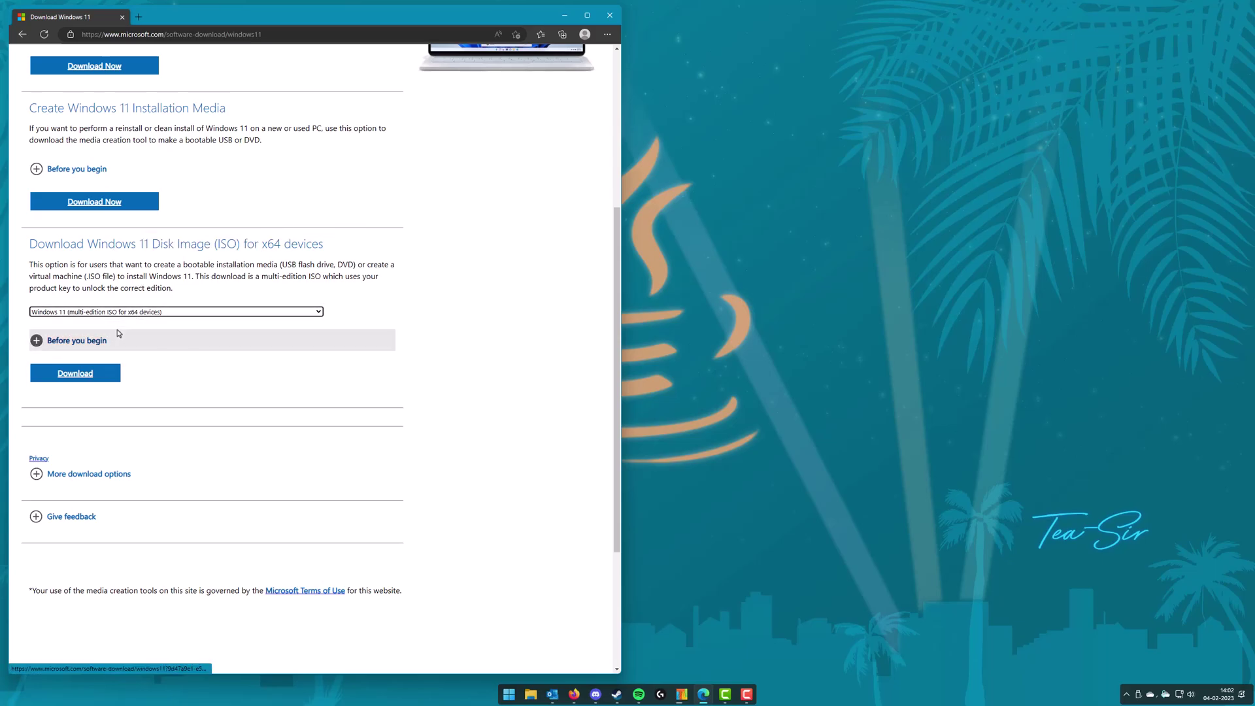
left_click(90, 376)
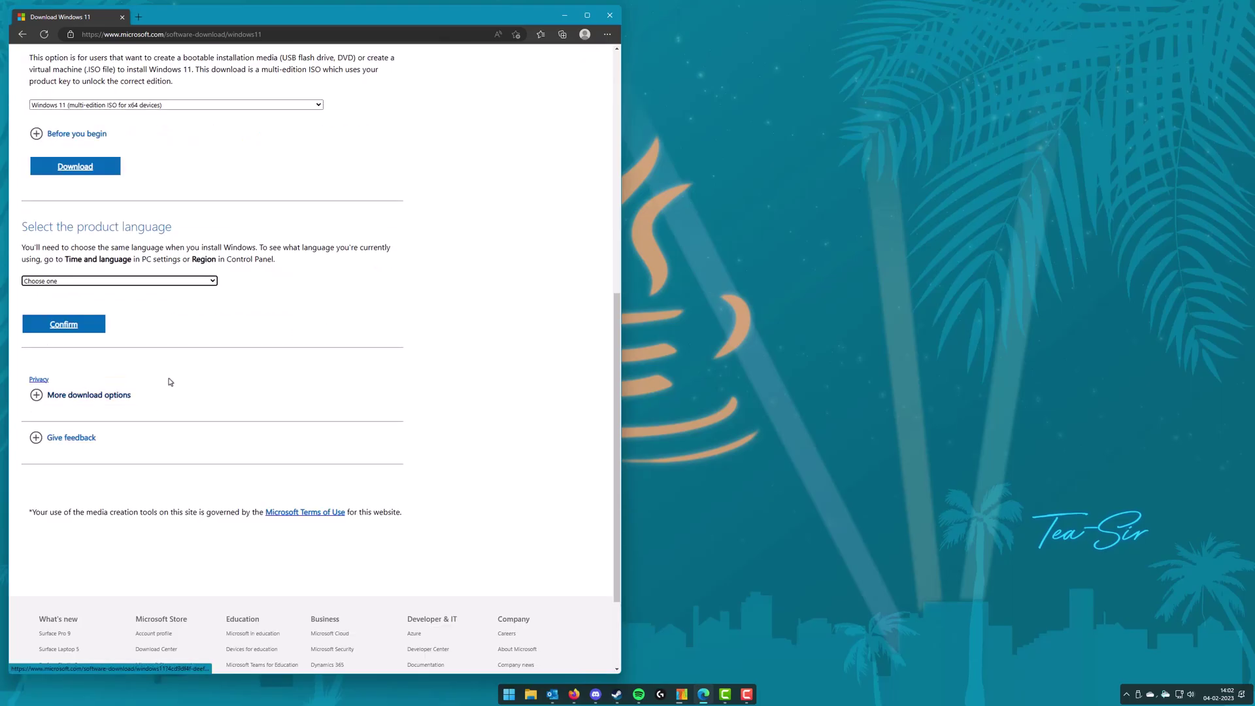
Step: Choose English International as the language and start the 64-bit ISO download
left_click(103, 281)
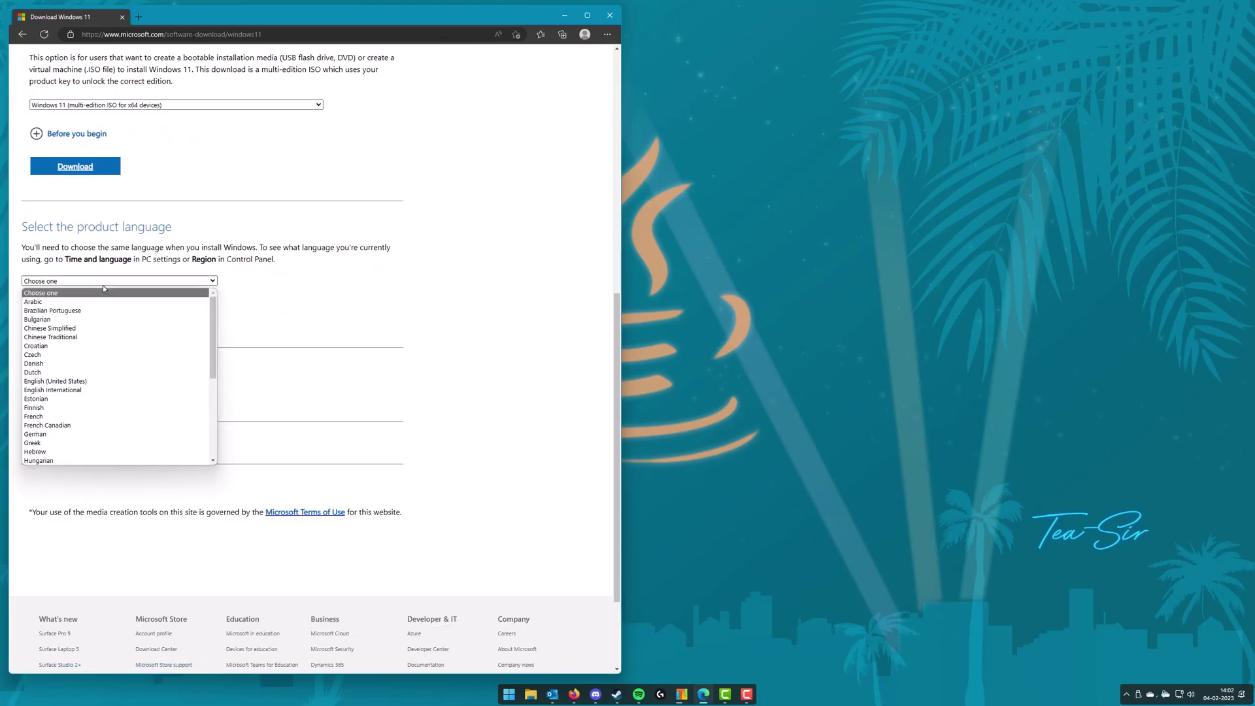
left_click(61, 391)
left_click(79, 324)
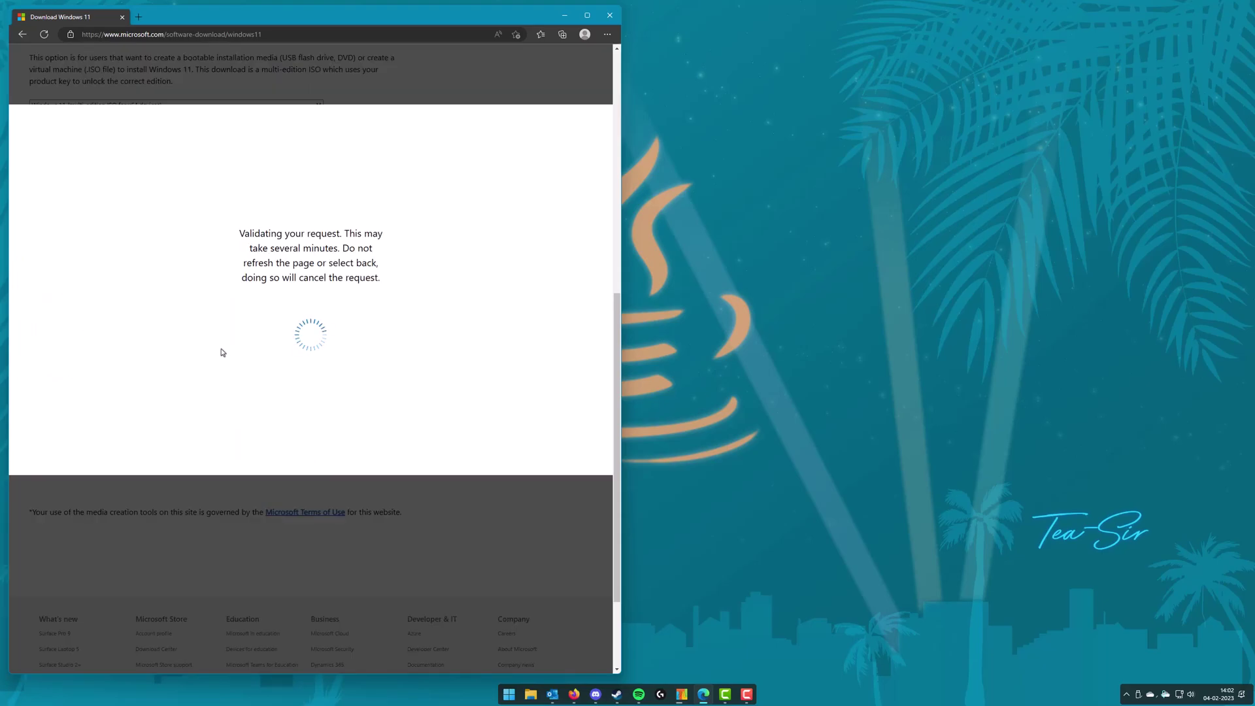
scroll(219, 351, "down", 3)
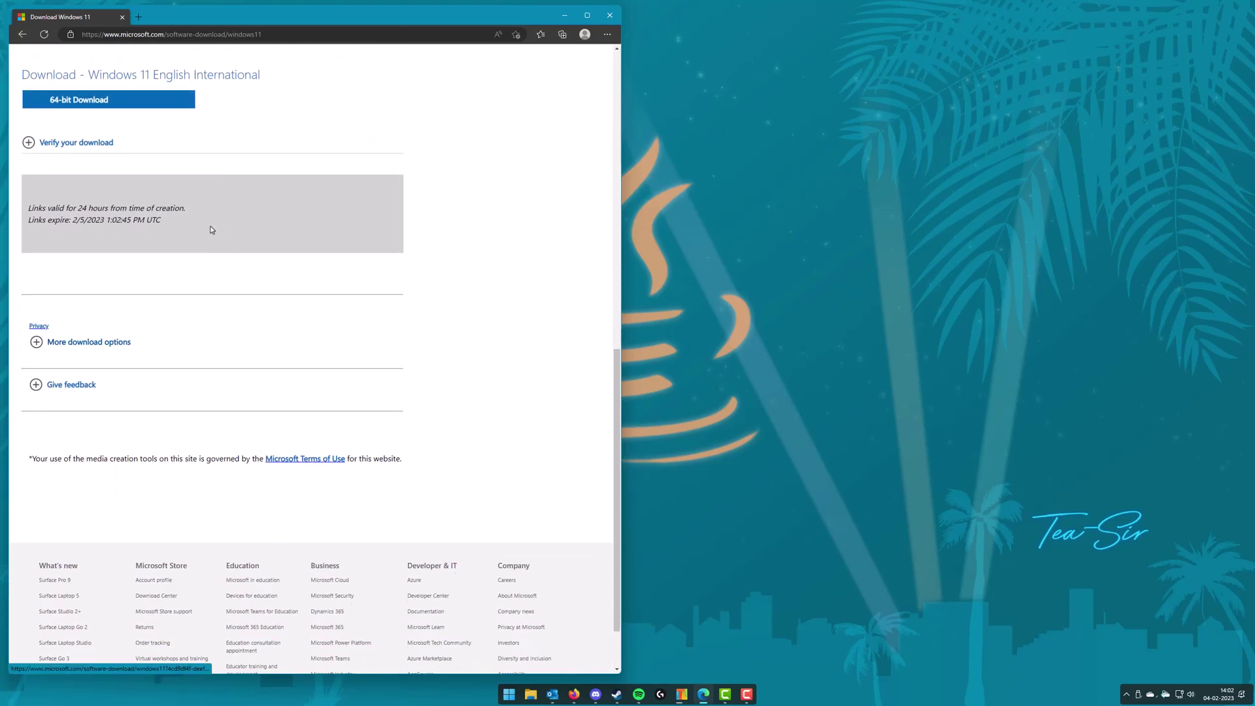
left_click(61, 107)
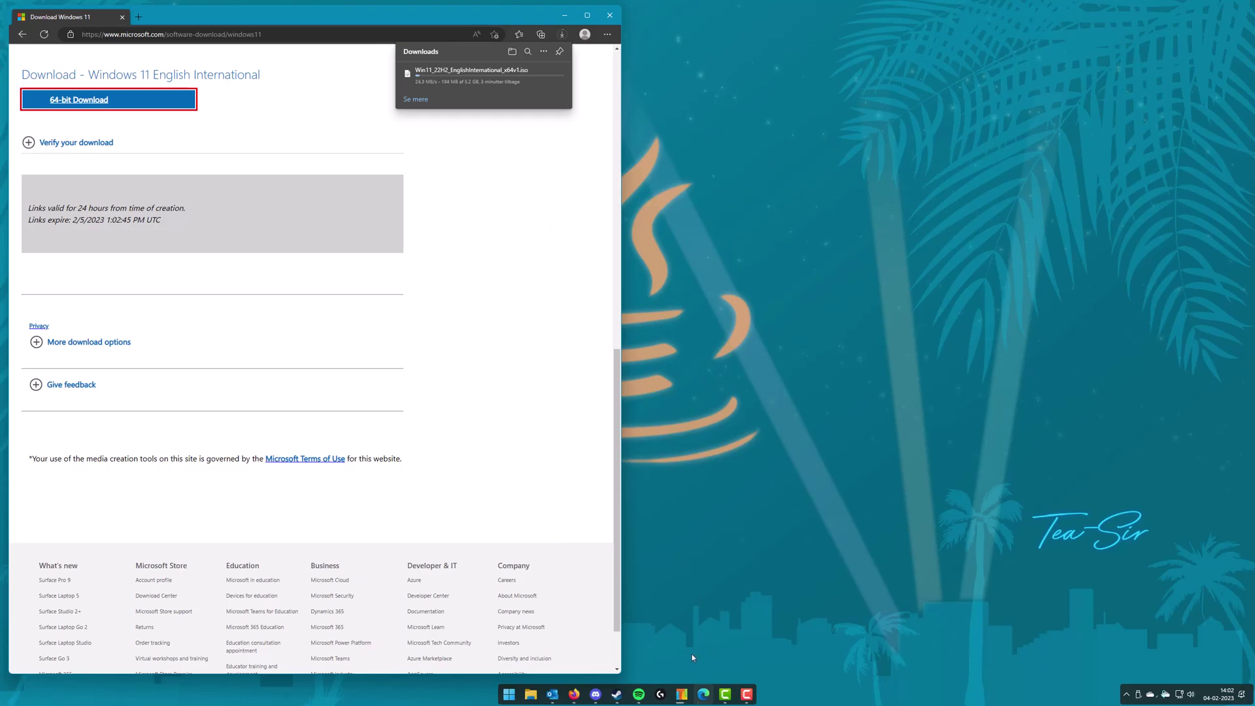
mouse_move(573, 694)
left_click(648, 637)
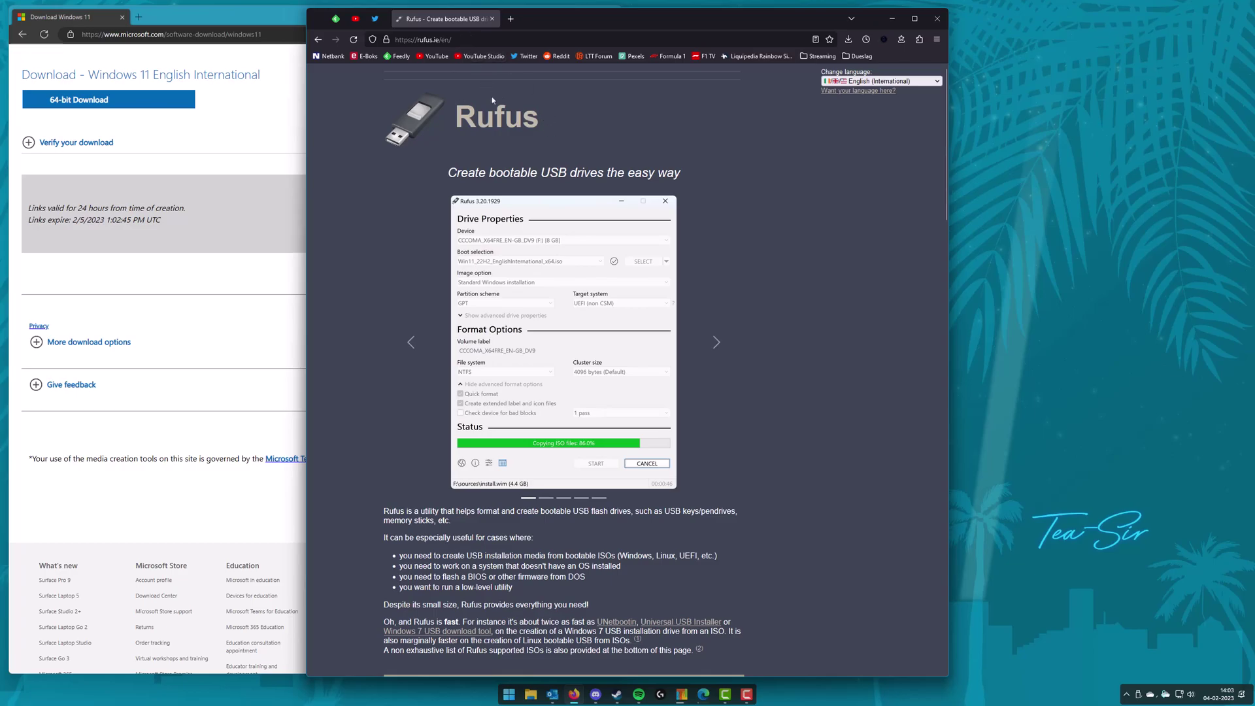
Step: Download Rufus 3.21 Portable from rufus.ie, then check the ISO download progress in Edge
scroll(362, 332, "down", 5)
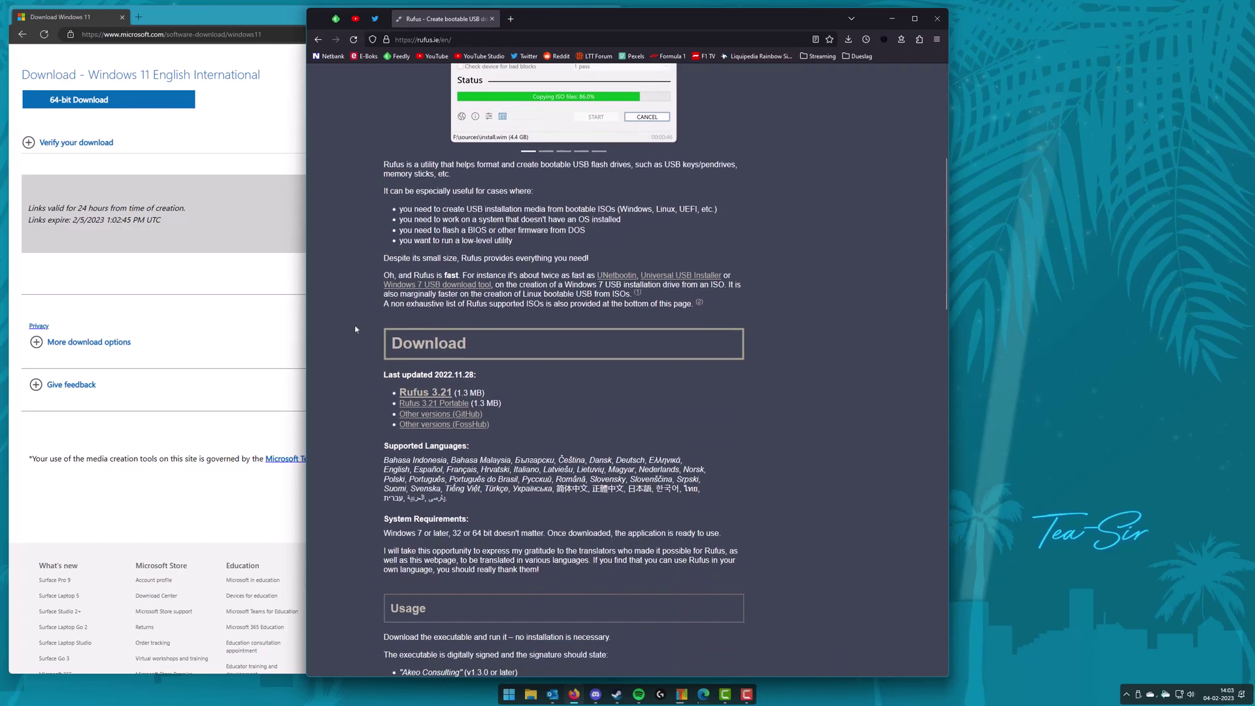
left_click(451, 401)
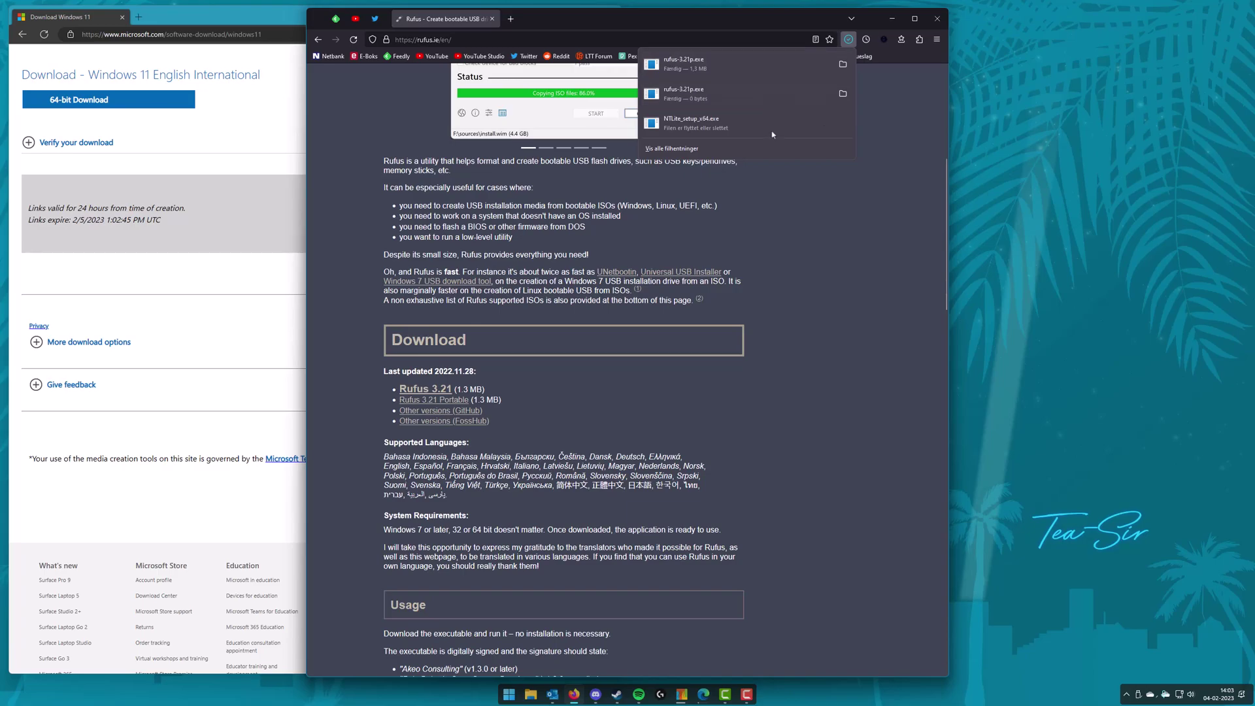
left_click(847, 261)
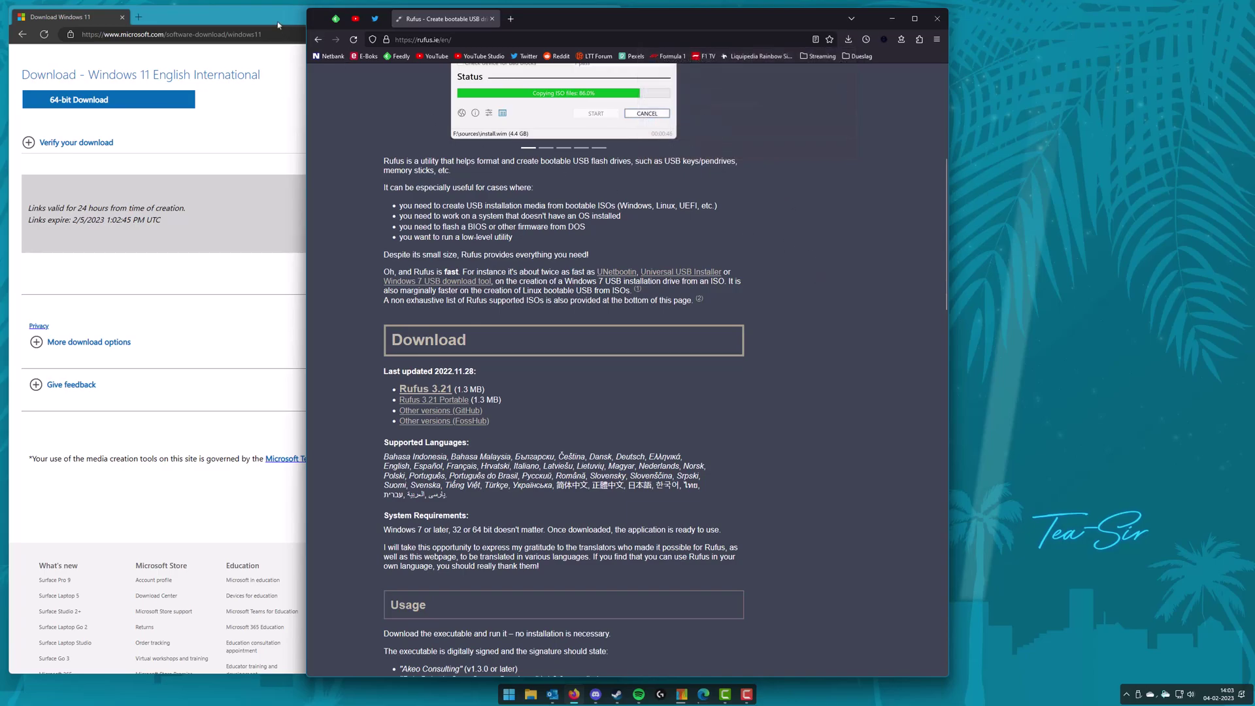
left_click(290, 62)
left_click(560, 38)
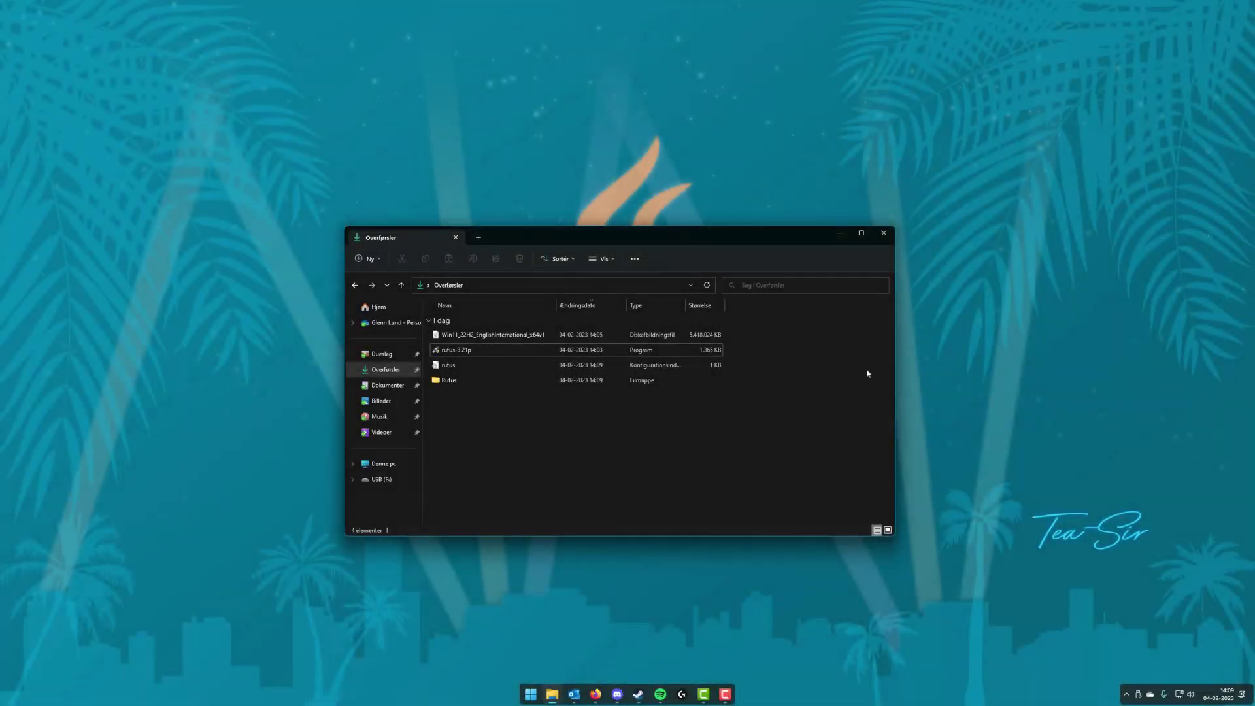
Step: Run rufus-3.21p from the Overførsler (Downloads) folder
left_click(512, 341)
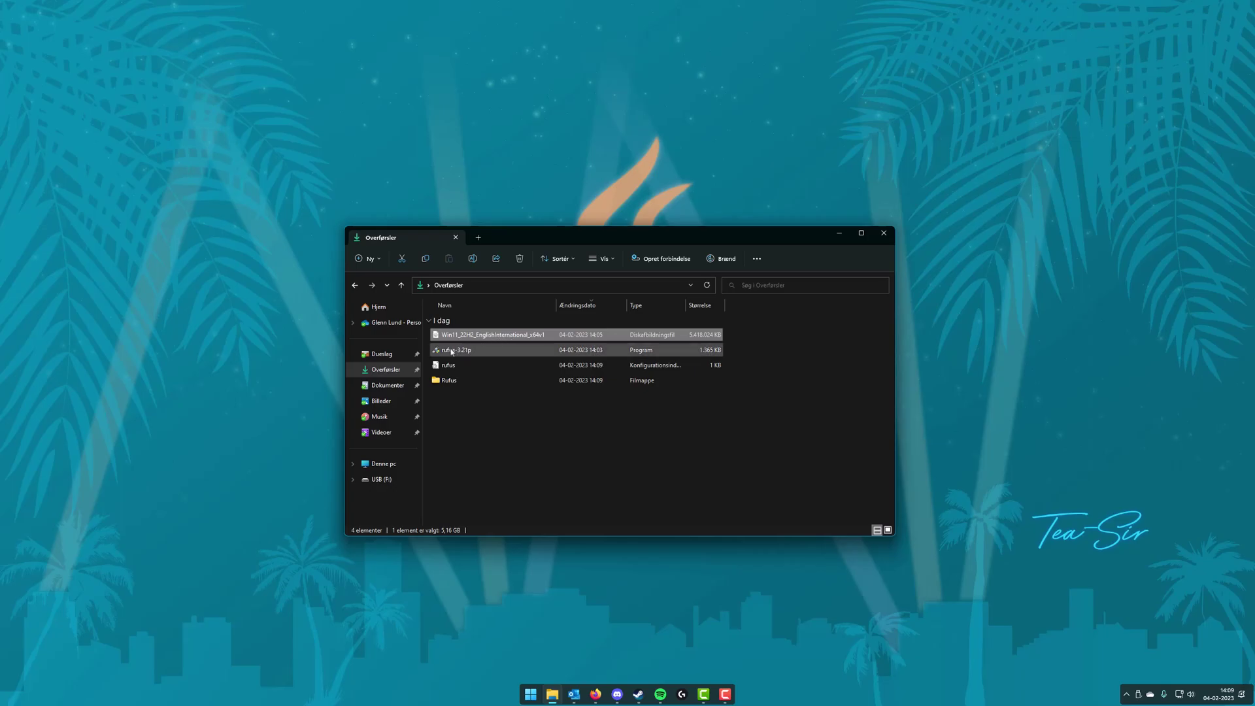
left_click(451, 352)
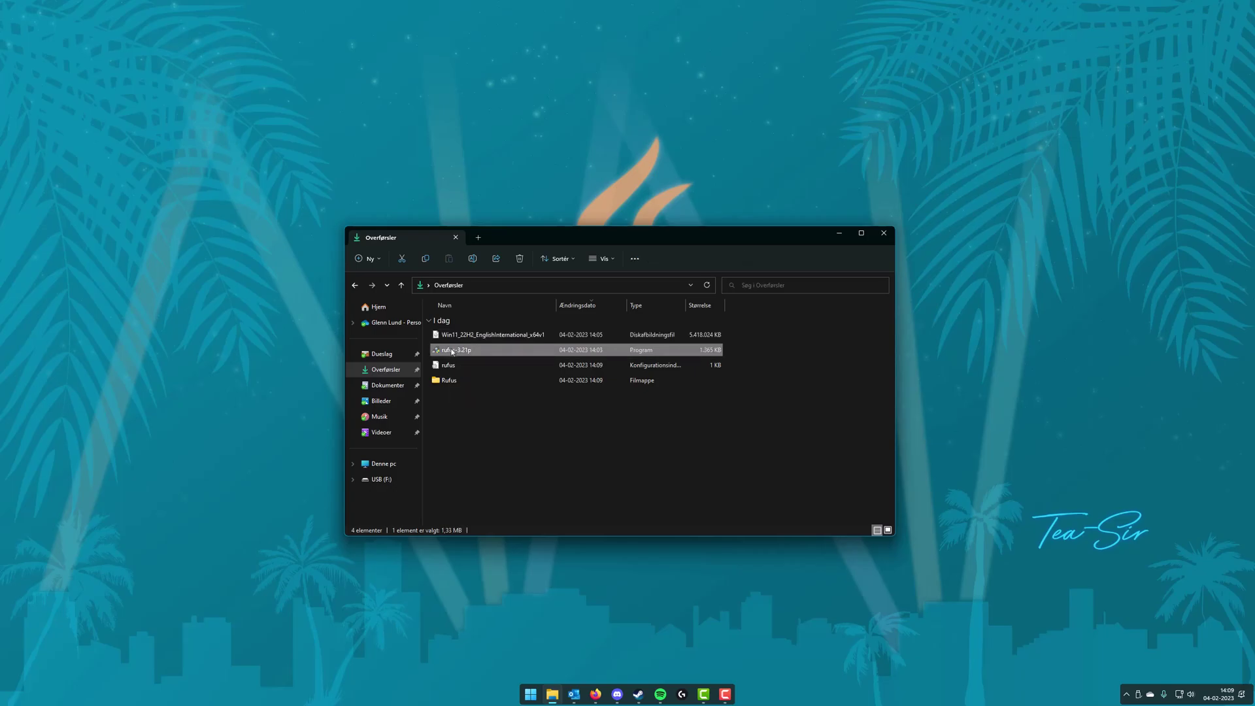
double_click(451, 352)
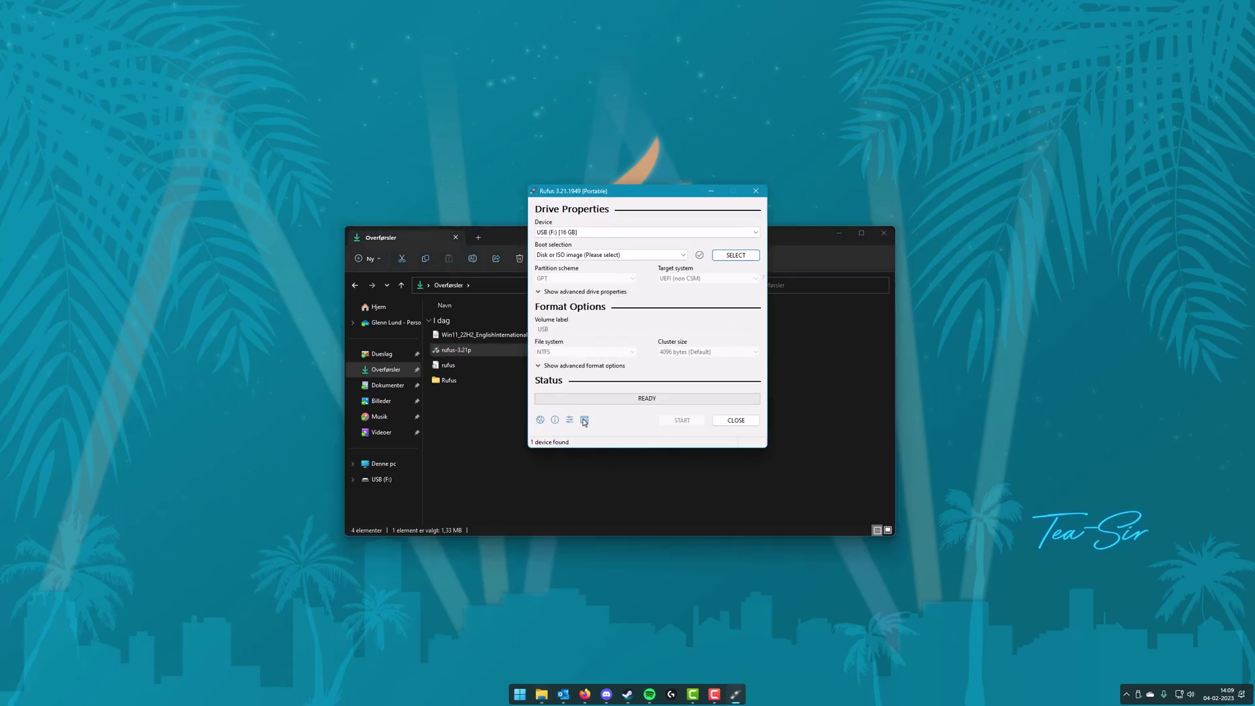
Step: Target USB (F:) [16 GB] and load Win11_22H2_EnglishInternational_x64v1.iso as the boot image
left_click(577, 234)
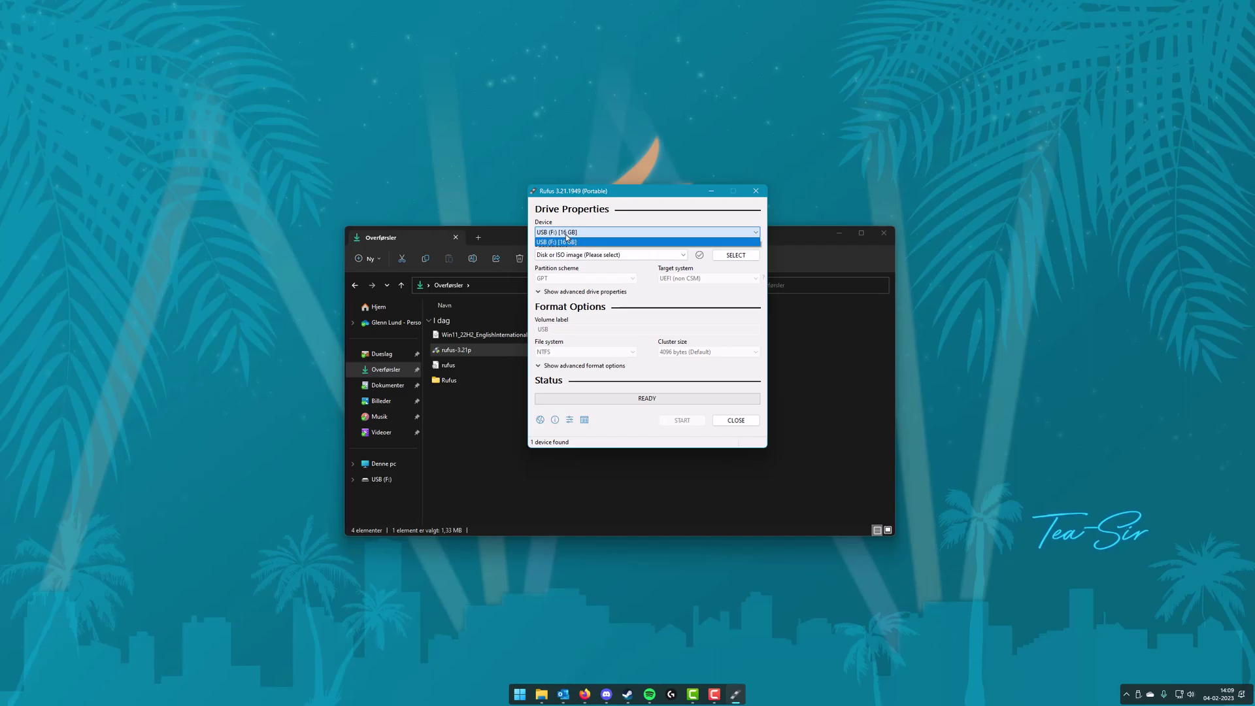
left_click(568, 236)
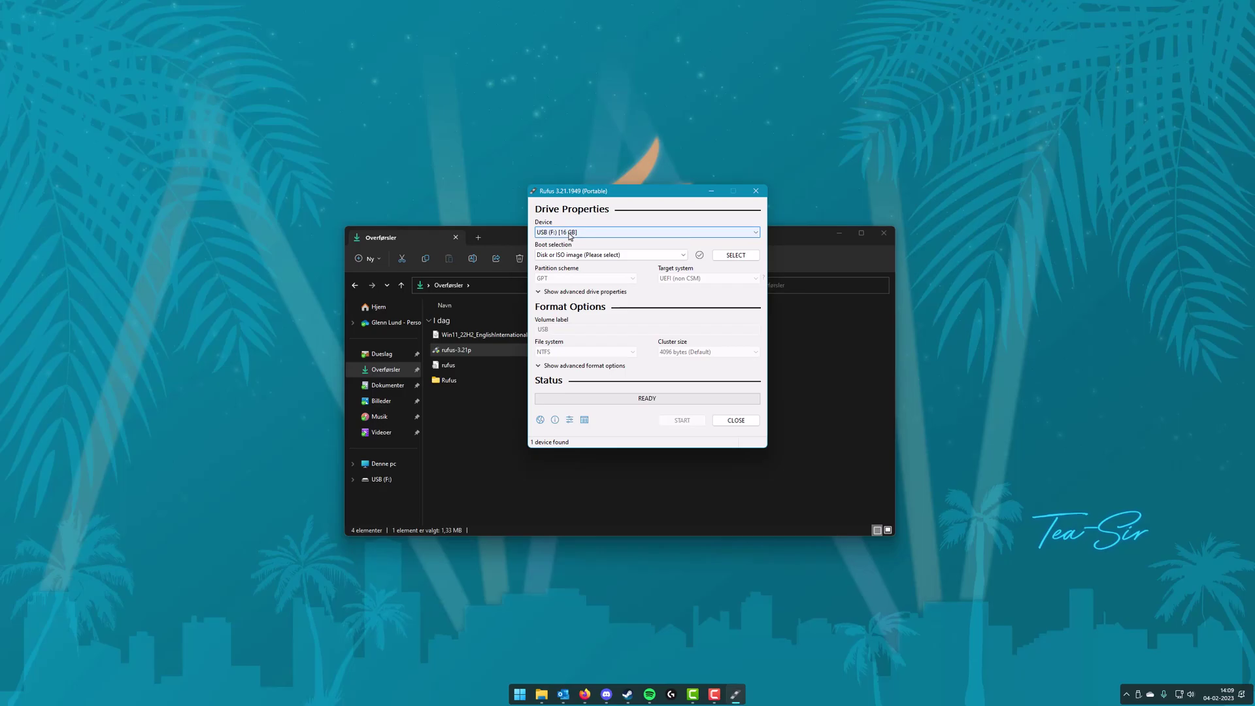
left_click(733, 256)
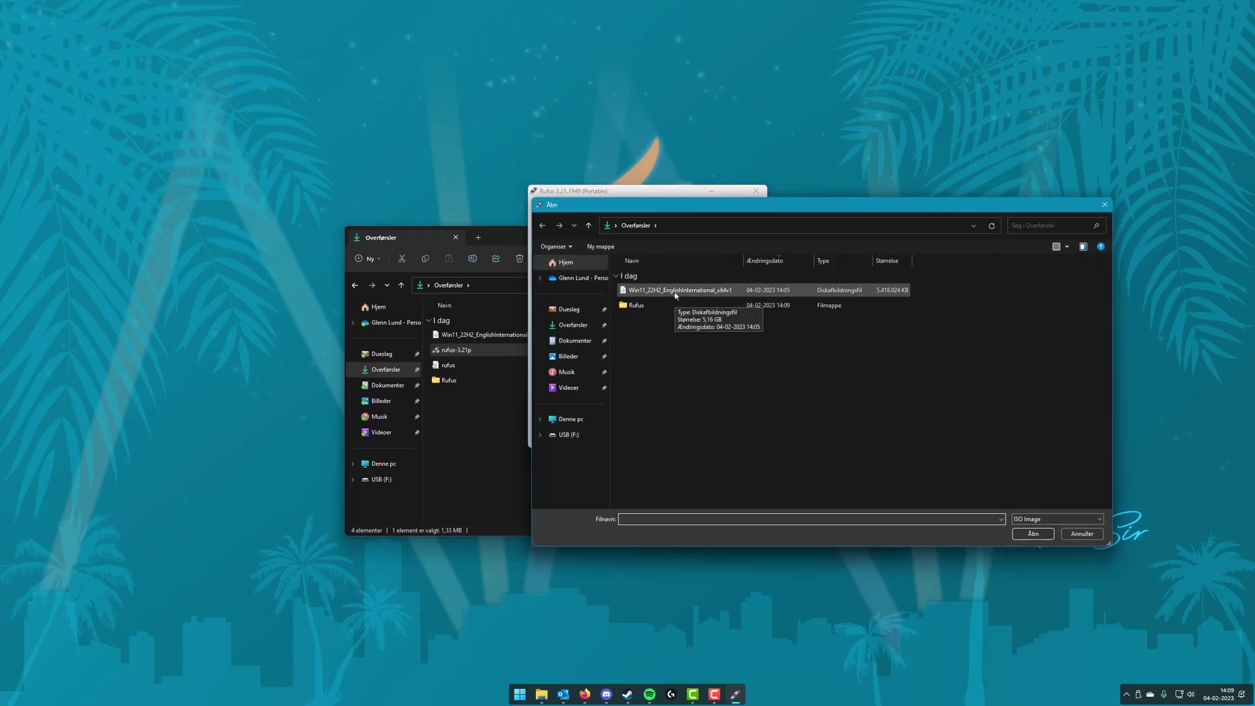
double_click(676, 292)
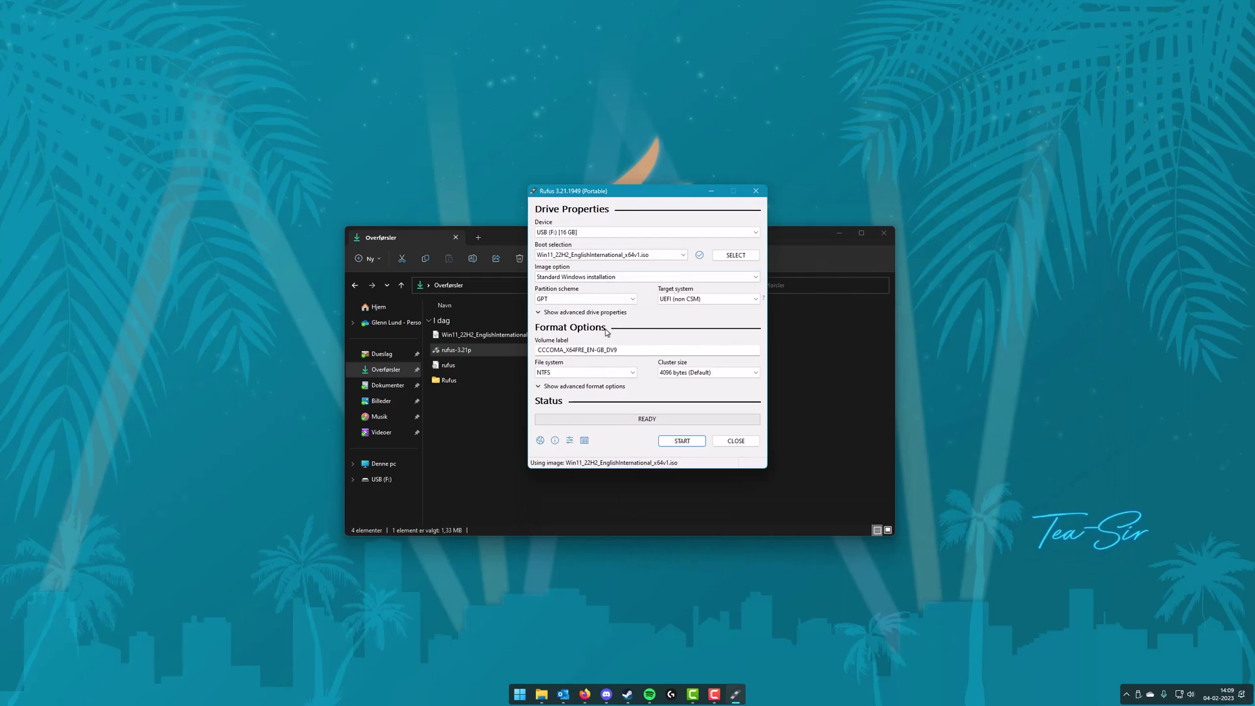
Step: Set the volume label to Win11_22H2 and start creating the bootable USB
double_click(632, 349)
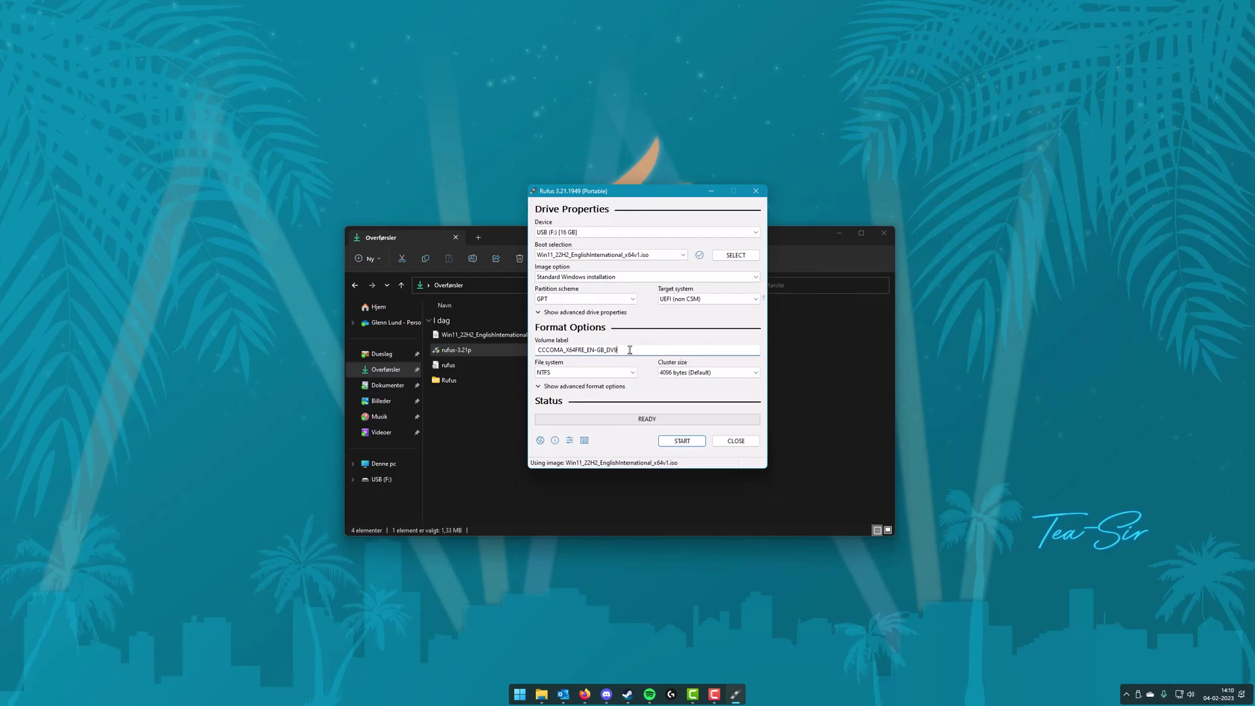
type("Win11_22H2")
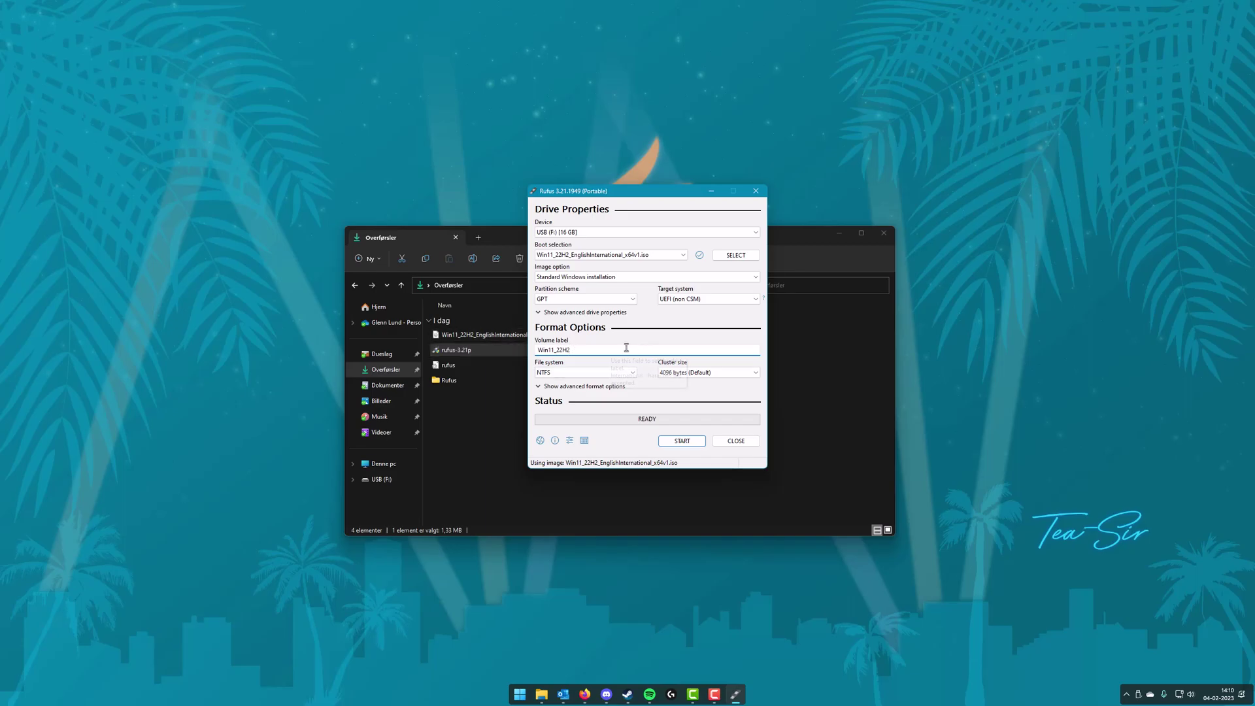
left_click(680, 441)
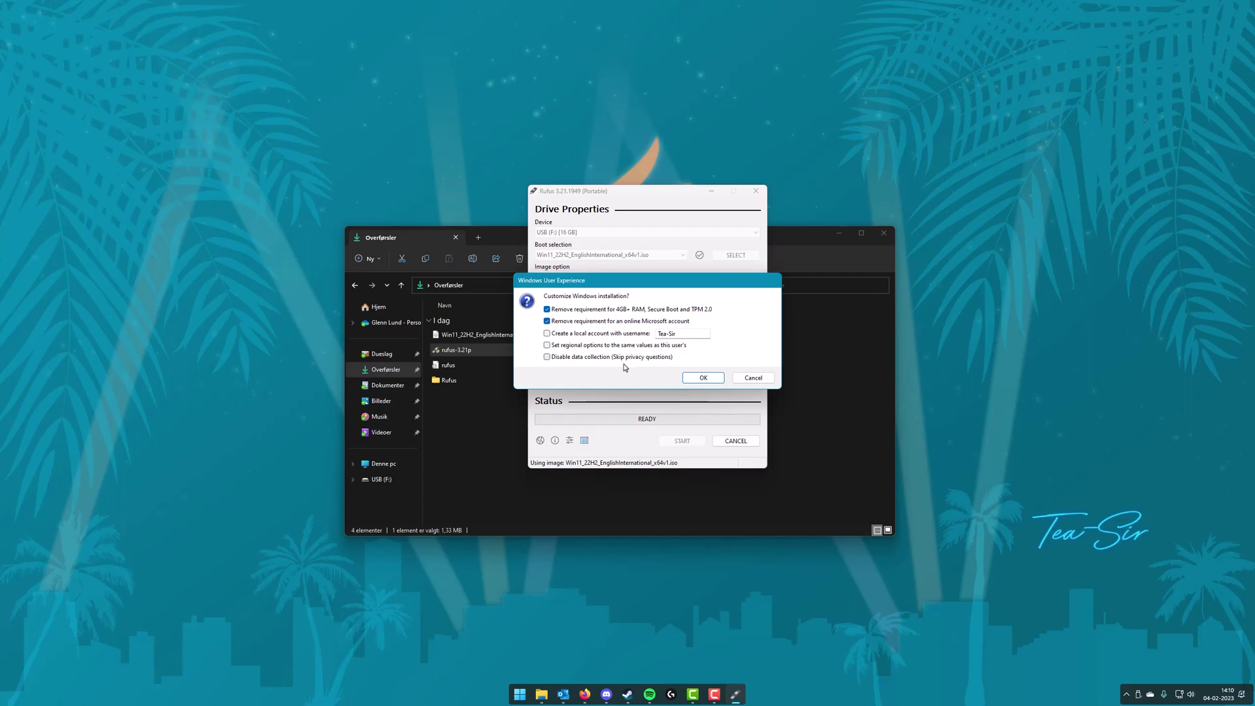
Step: Accept the Windows customizations and confirm erasing all data on USB (F:)
left_click(703, 378)
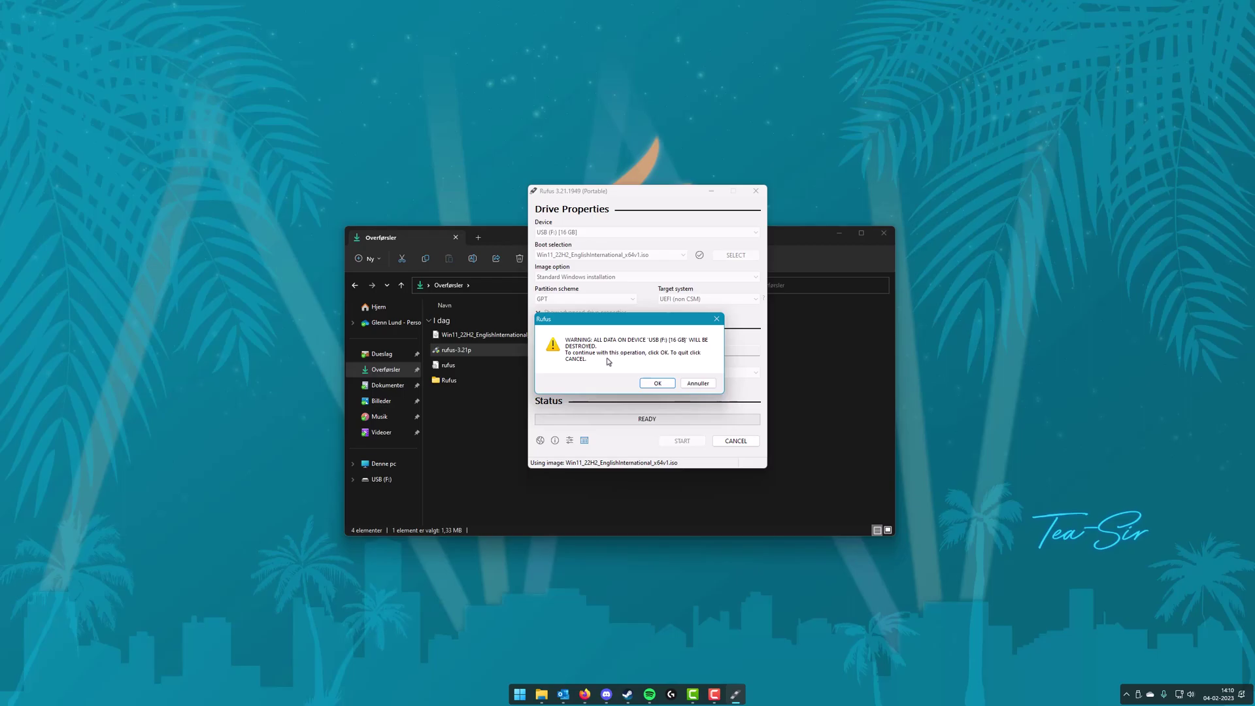
left_click(654, 387)
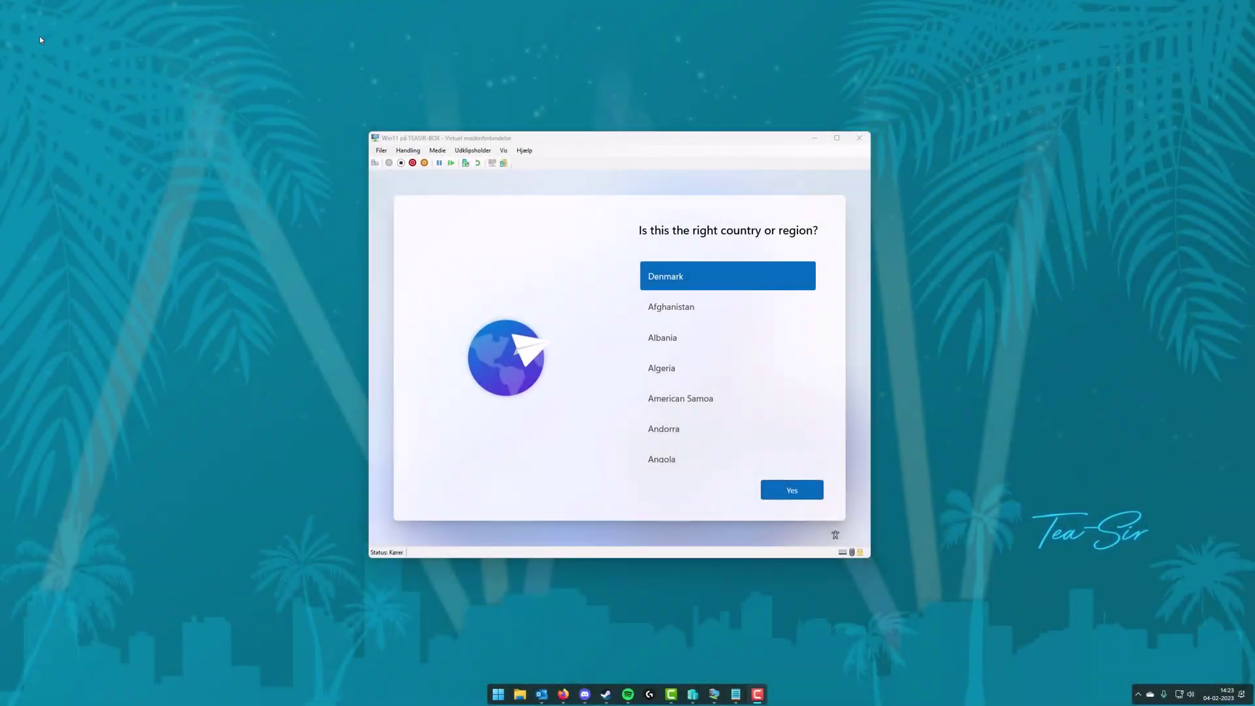
Step: Open a command prompt in the VM's Windows setup with Shift+F10
left_click(594, 147)
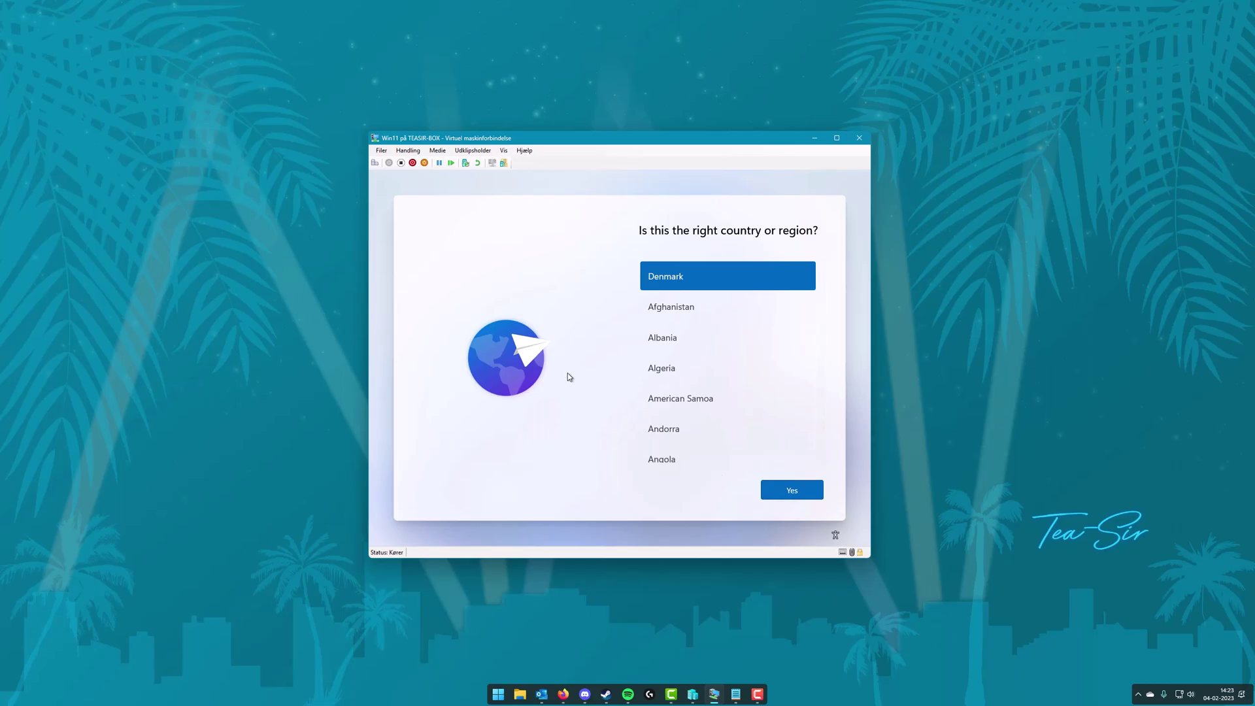
key("shift+F10")
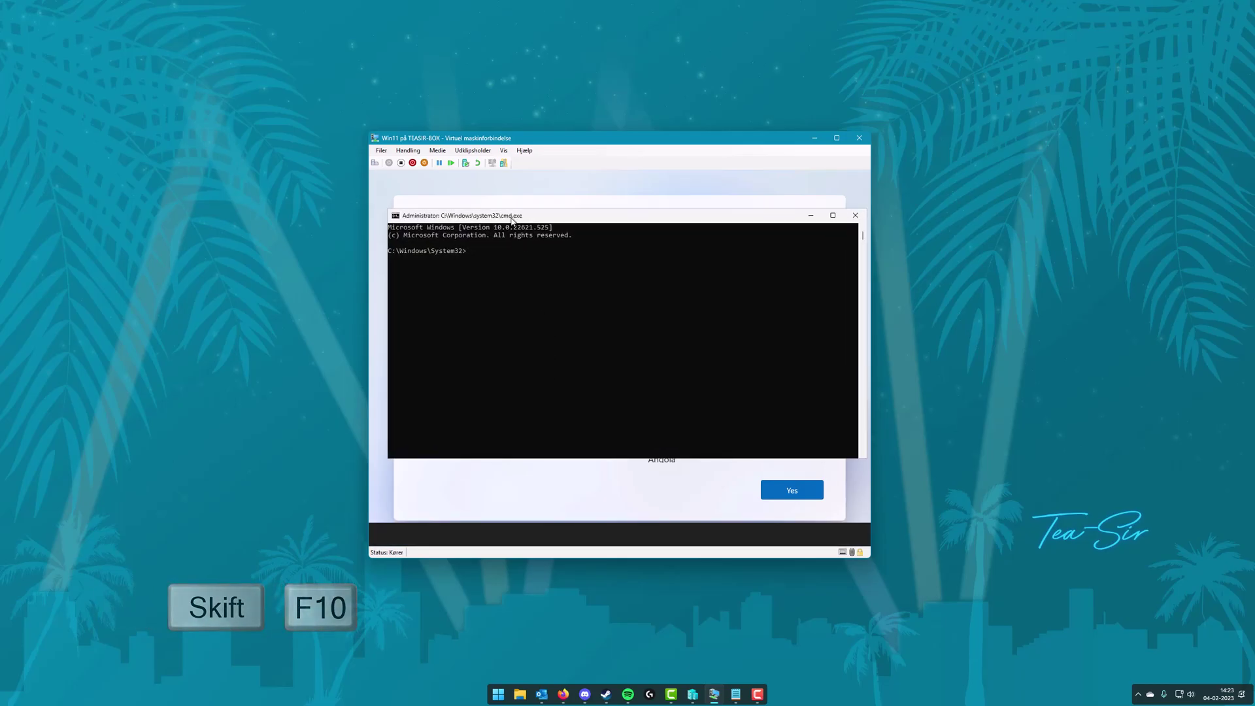
Step: Arrange the notes and VM windows and look up the devmgmt.msc command
mouse_move(512, 220)
left_mouse_down()
mouse_move(520, 233)
mouse_move(511, 224)
left_mouse_up()
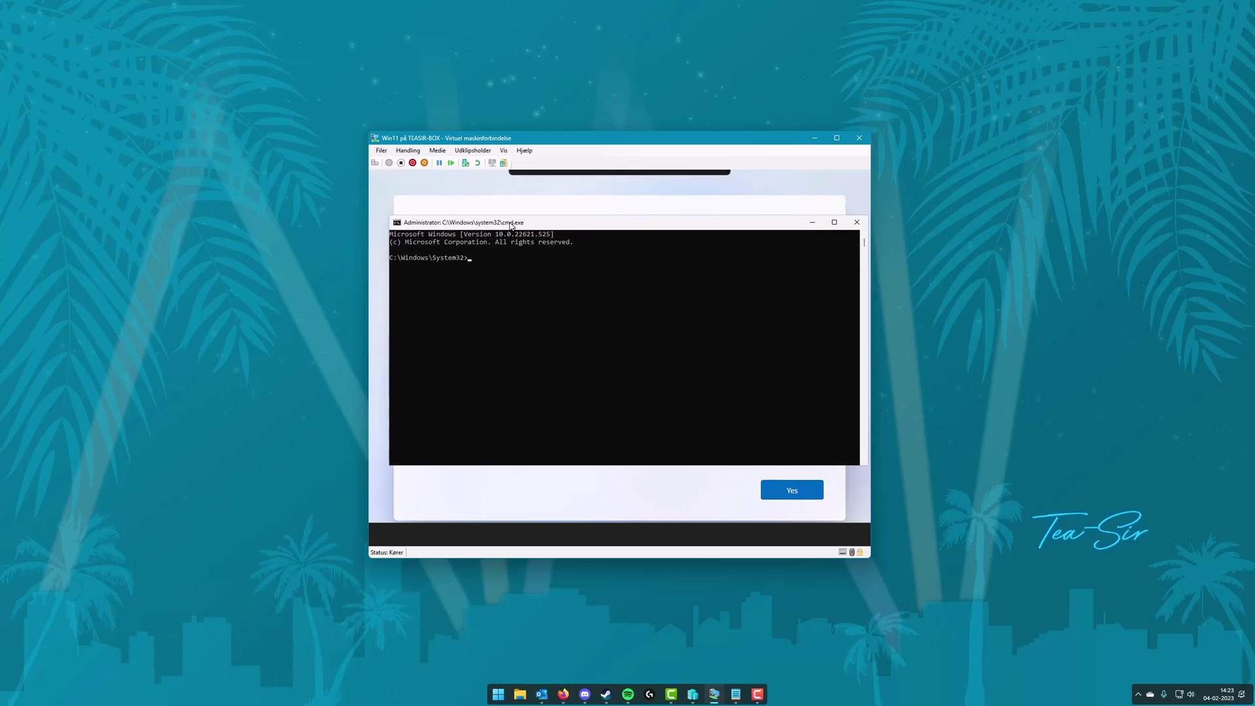
left_click(734, 693)
left_click_drag(296, 36, 285, 124)
left_click_drag(460, 142, 506, 125)
left_click(59, 165)
left_click_drag(71, 164, 22, 166)
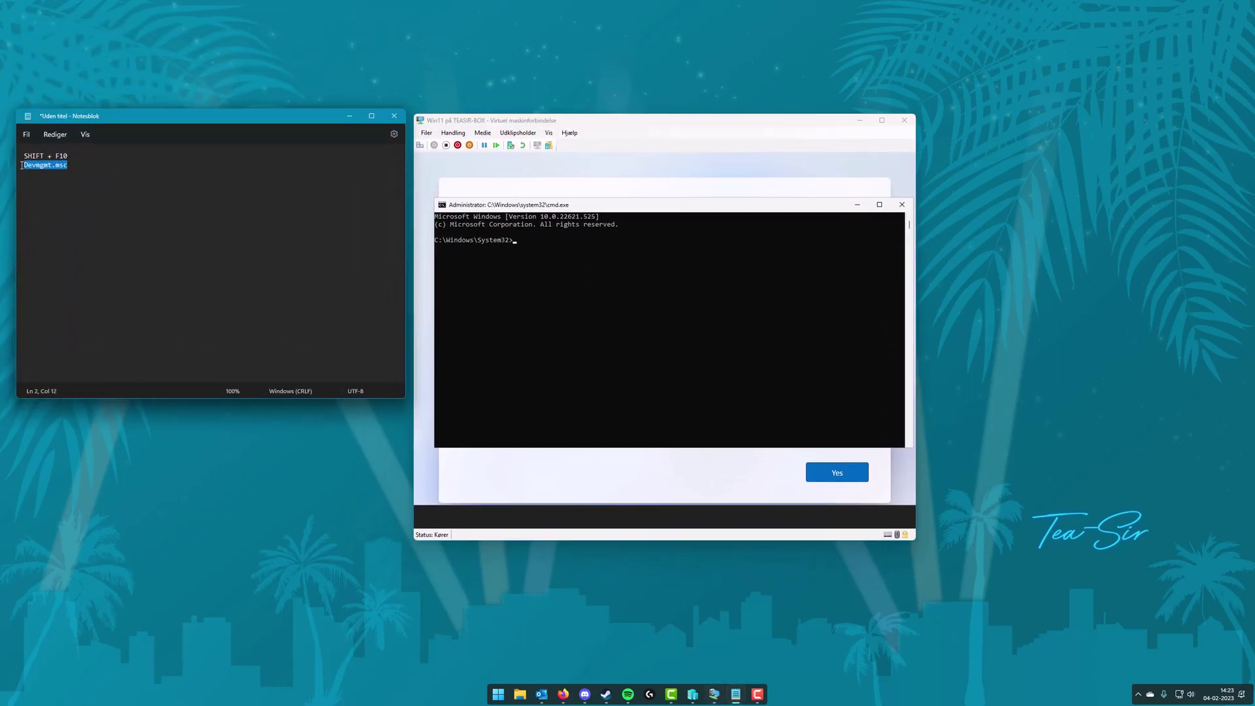
left_click(559, 207)
Step: Run devmgmt.msc in the command prompt, correcting the earlier typos
type("devmg")
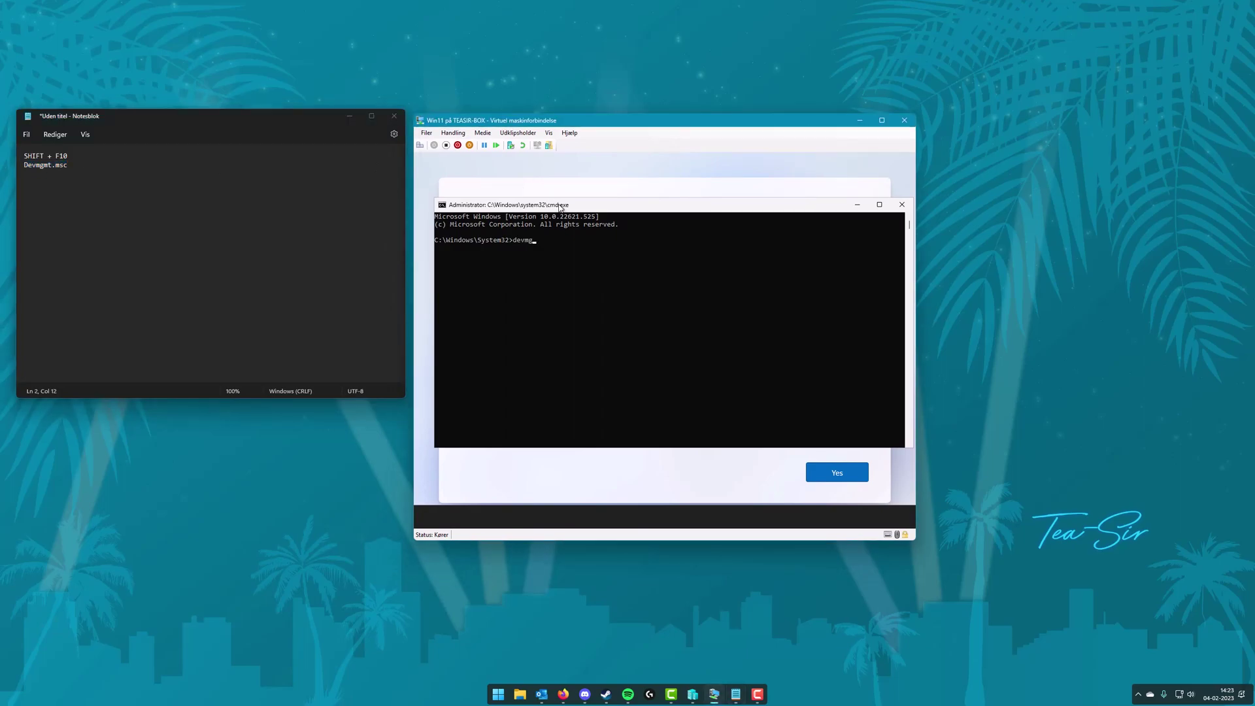
type("t.msc")
key("Return")
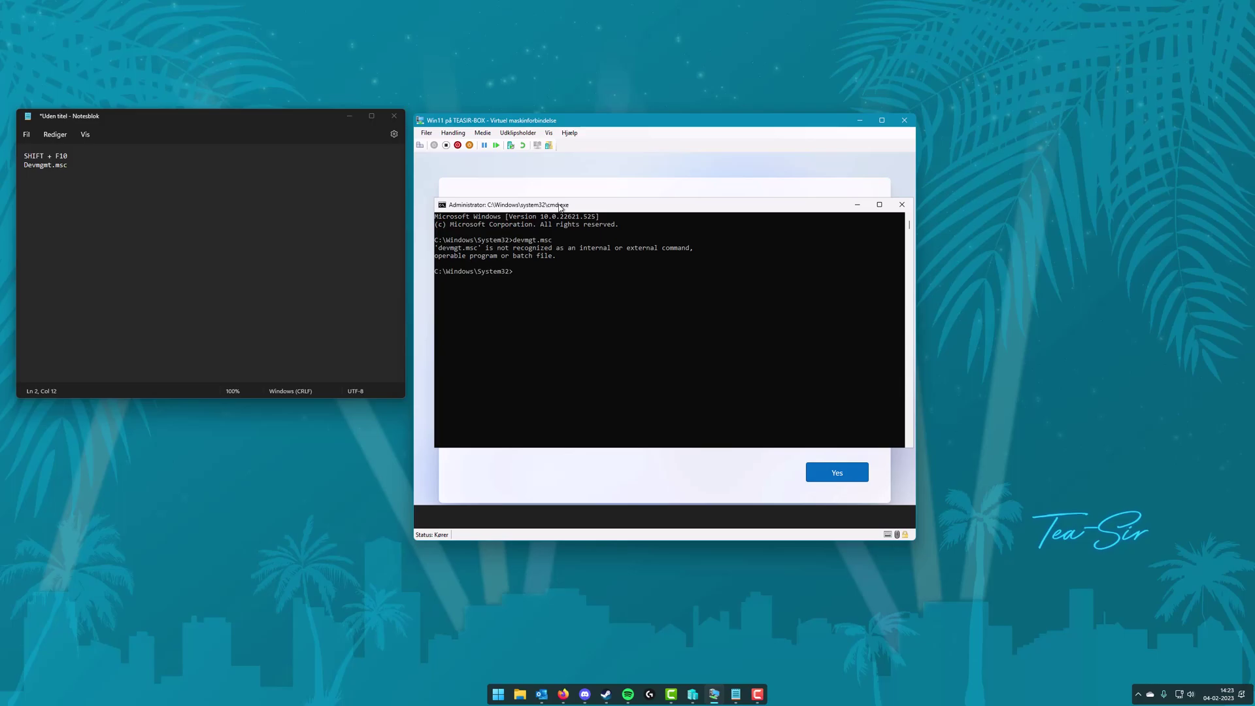
type("dec")
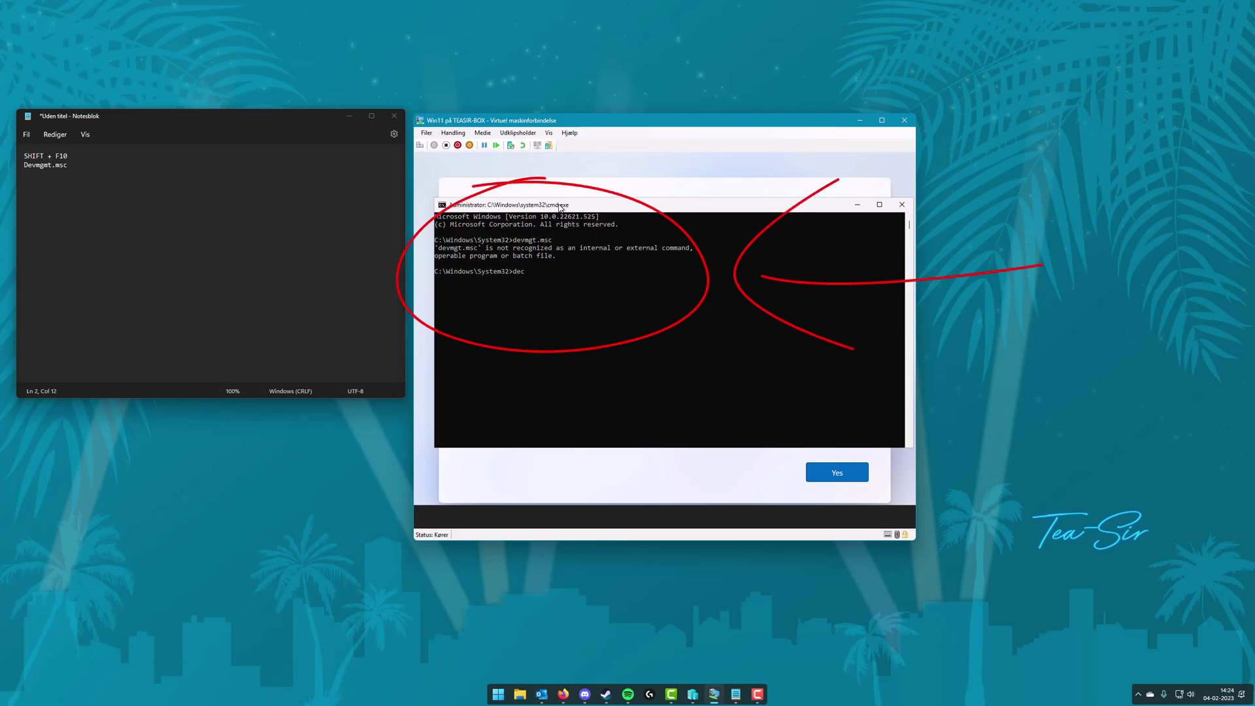
type("mgmt.msc")
key("Return")
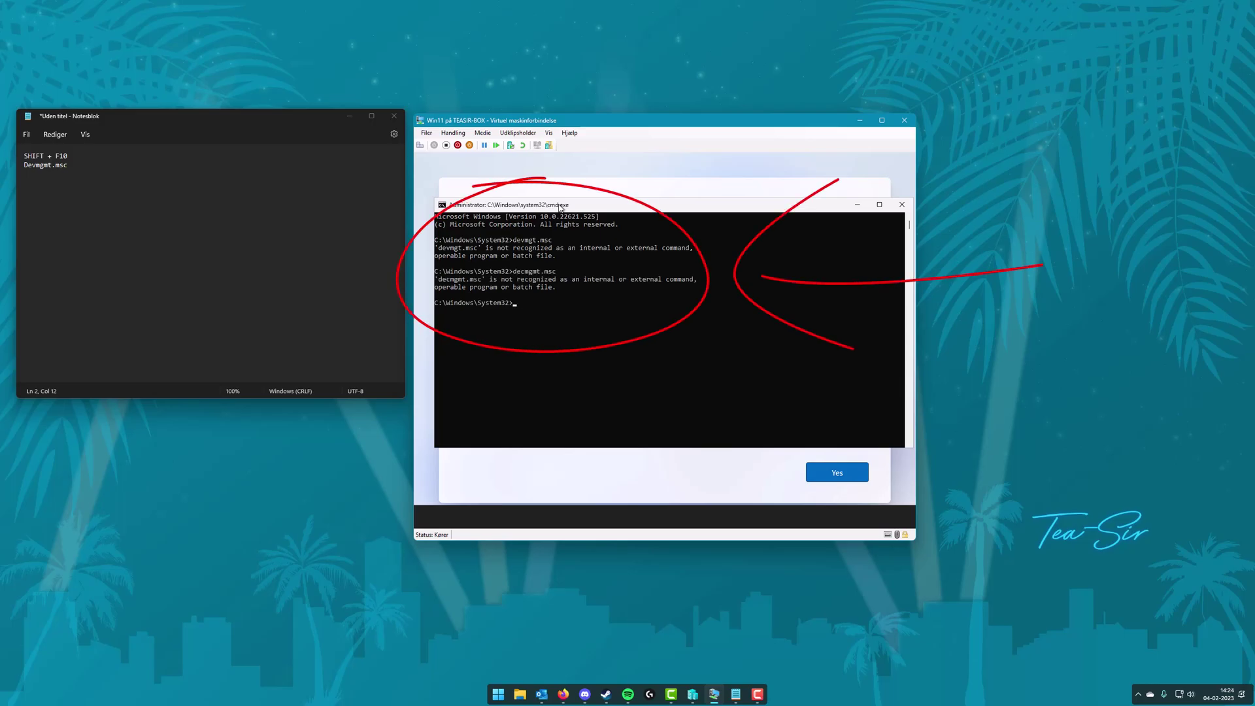
key("Up")
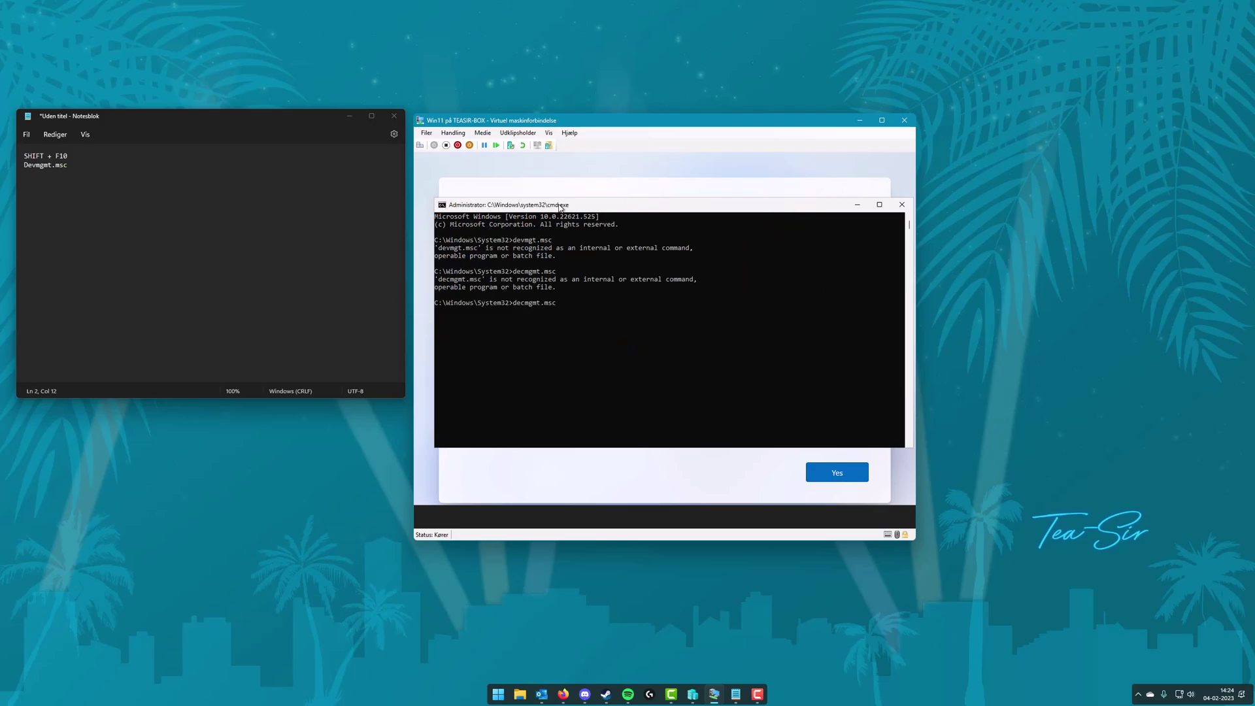
key("BackSpace")
key("BackSpace")
key("BackSpace")
key("BackSpace")
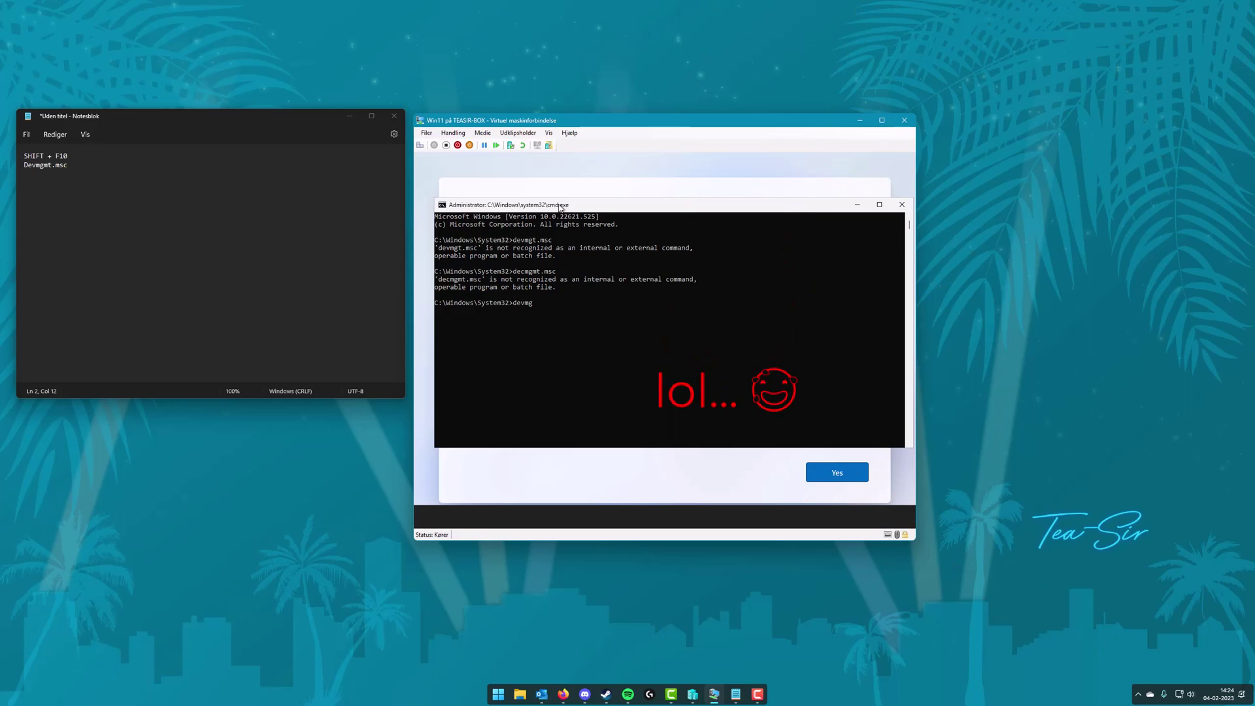
type("devmgmt.msc")
key("Return")
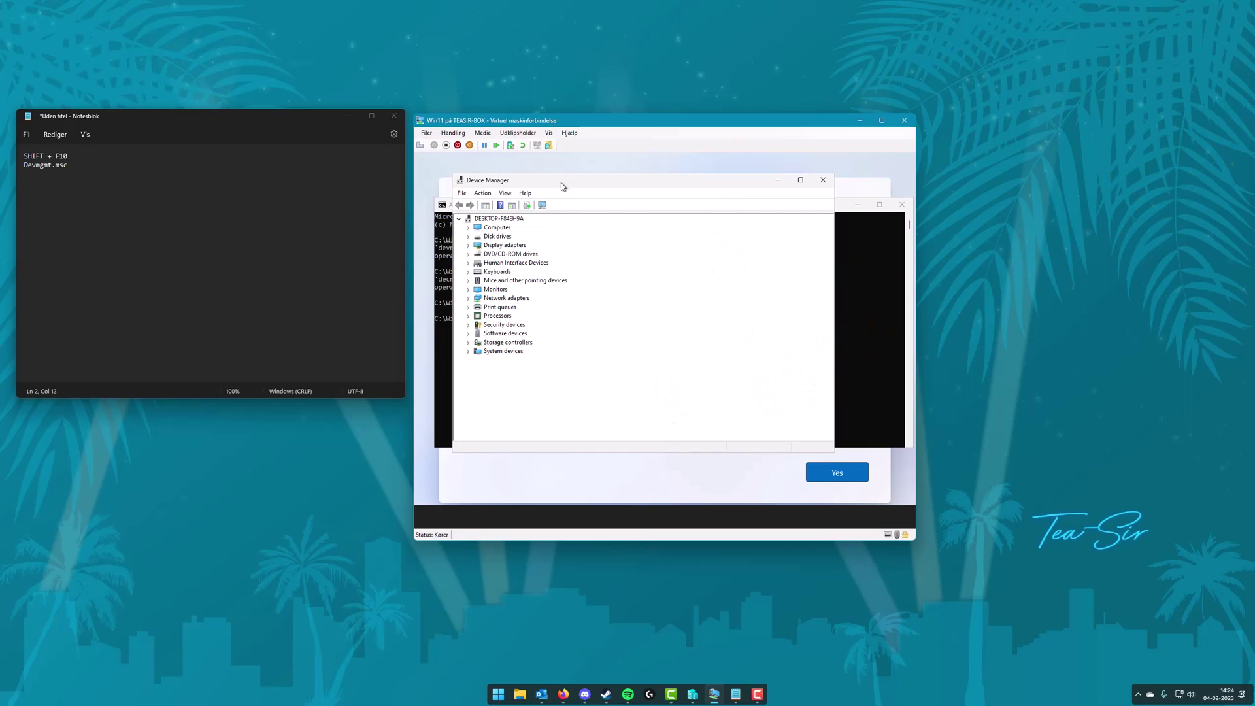
Step: Disable the Microsoft Hyper-V Network Adapter under Network adapters in Device Manager
left_click(468, 298)
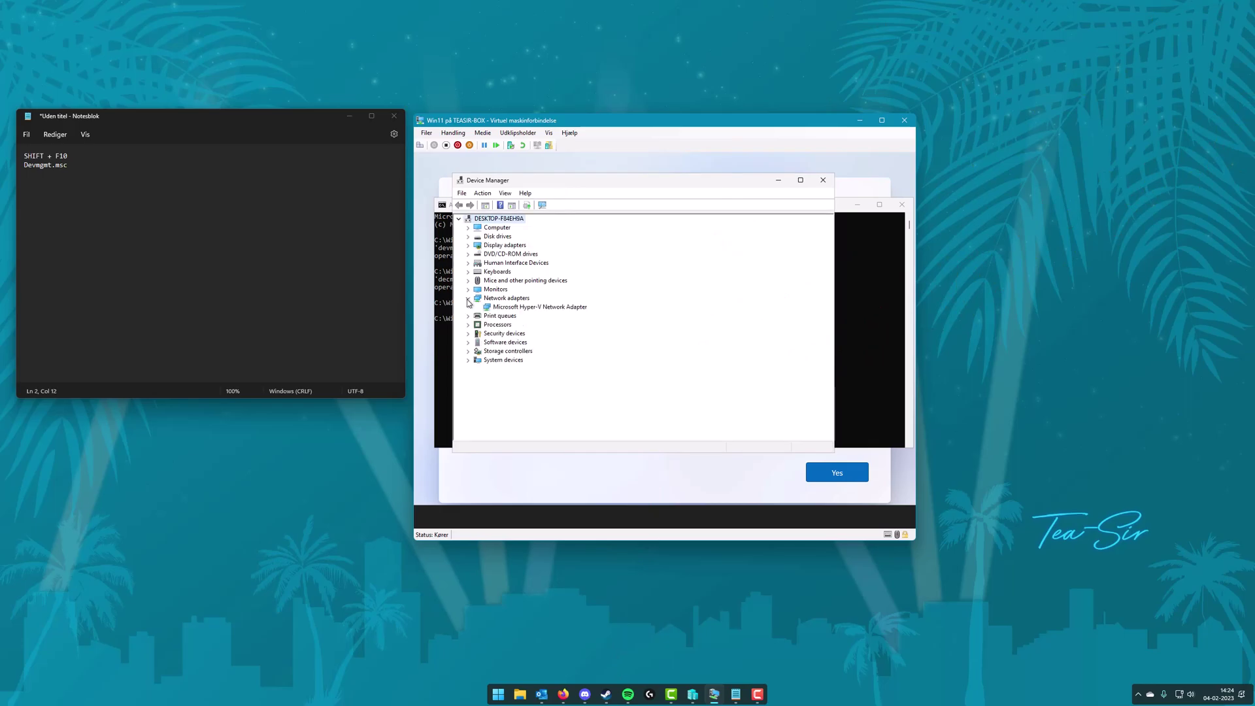
right_click(559, 309)
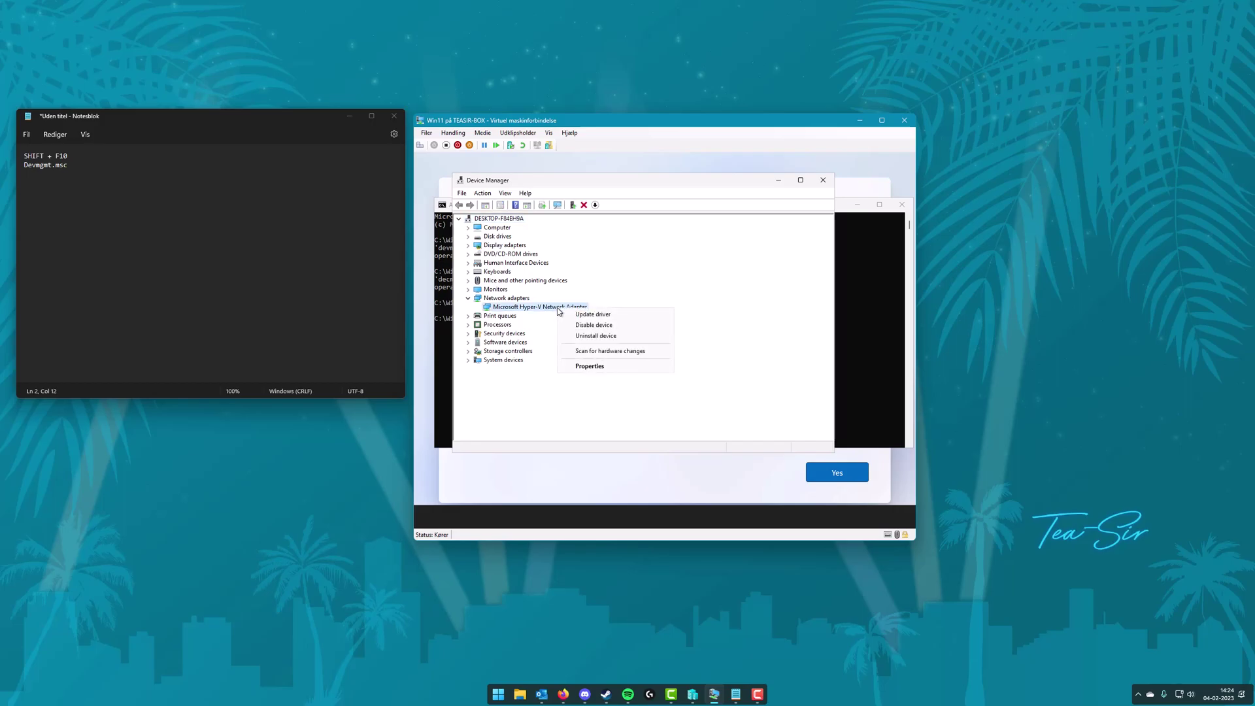
left_click(590, 325)
left_click(683, 344)
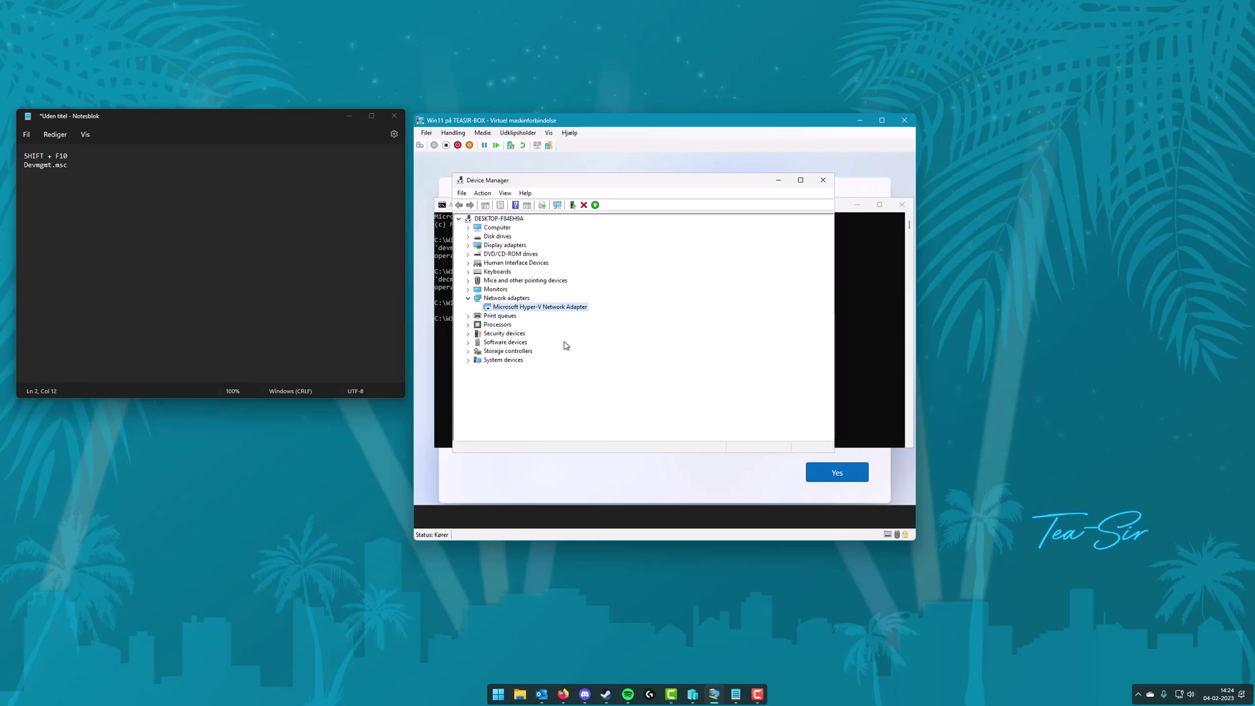
Step: Close Device Manager and the command prompt, and confirm Denmark as the region
left_click(823, 181)
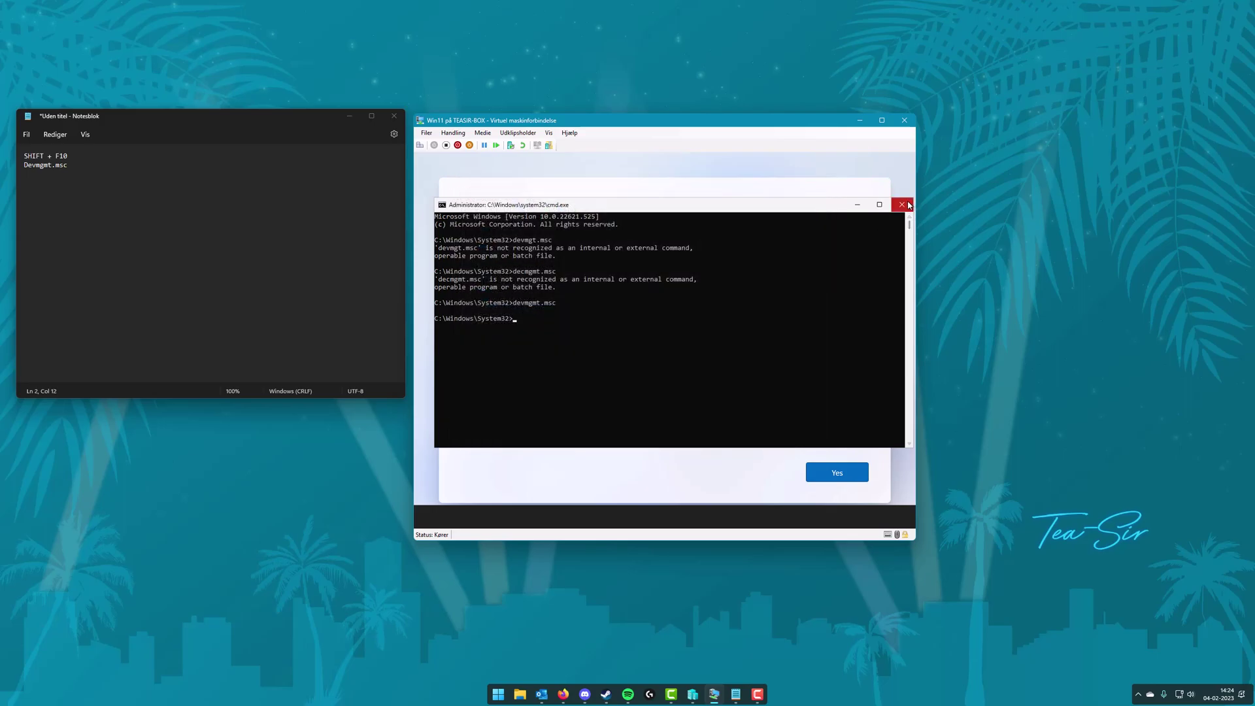
left_click(902, 204)
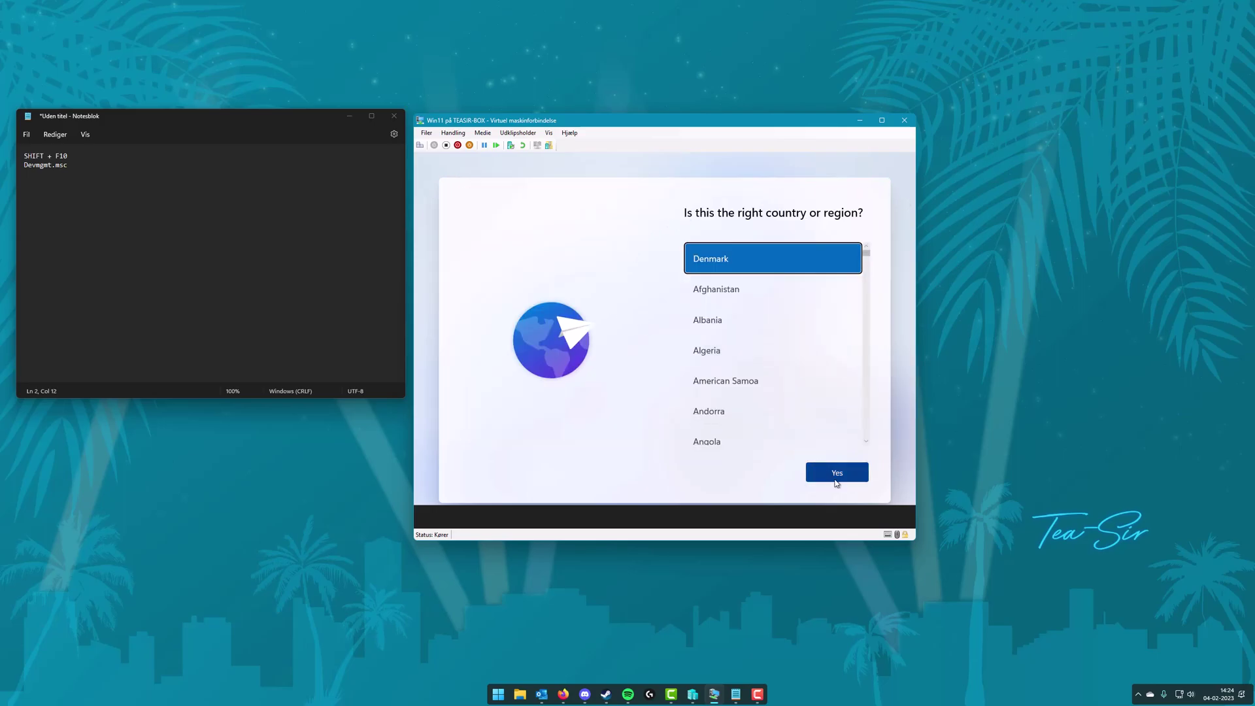
left_click(843, 475)
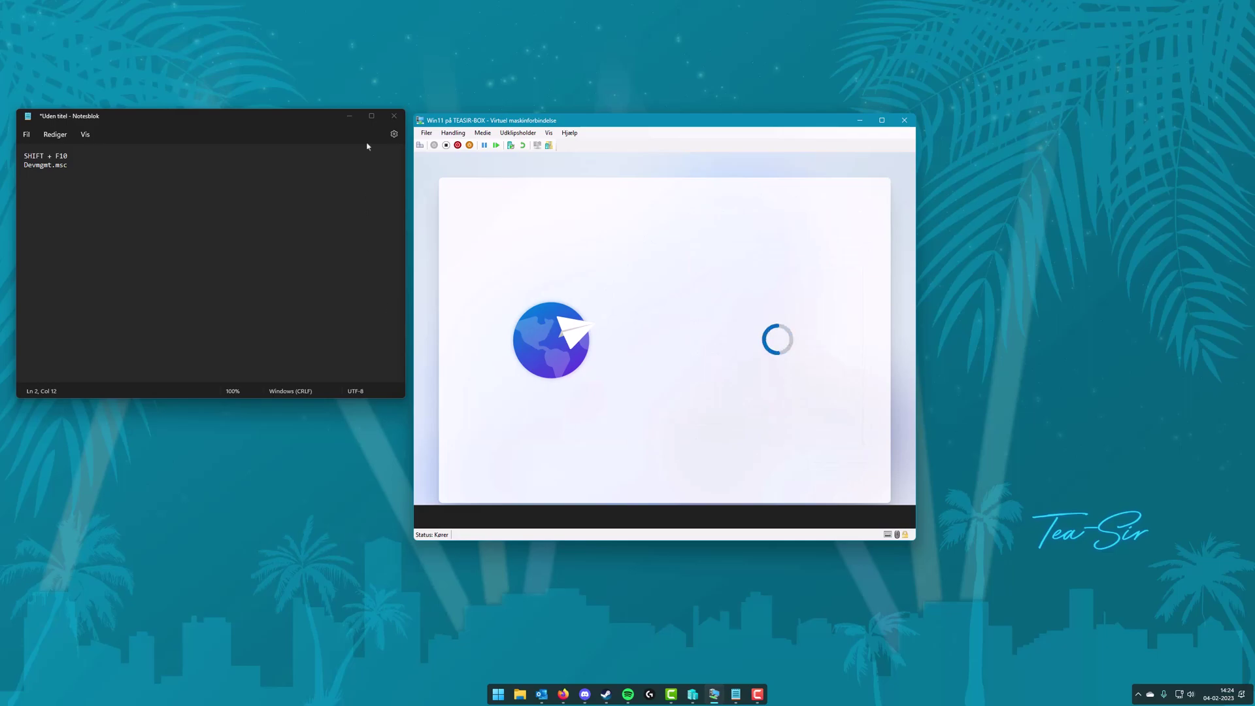
left_click(350, 115)
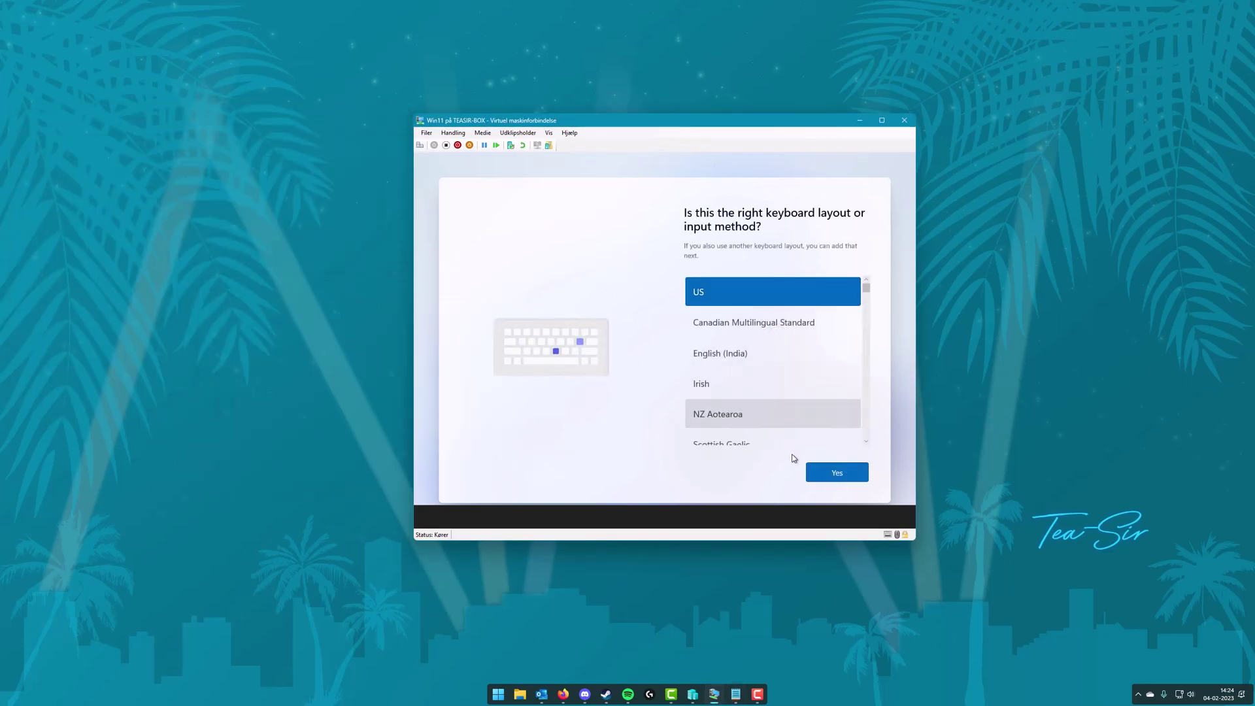
Step: Choose Danish as the keyboard layout and skip adding a second layout
scroll(732, 353, "down", 3)
left_click(732, 358)
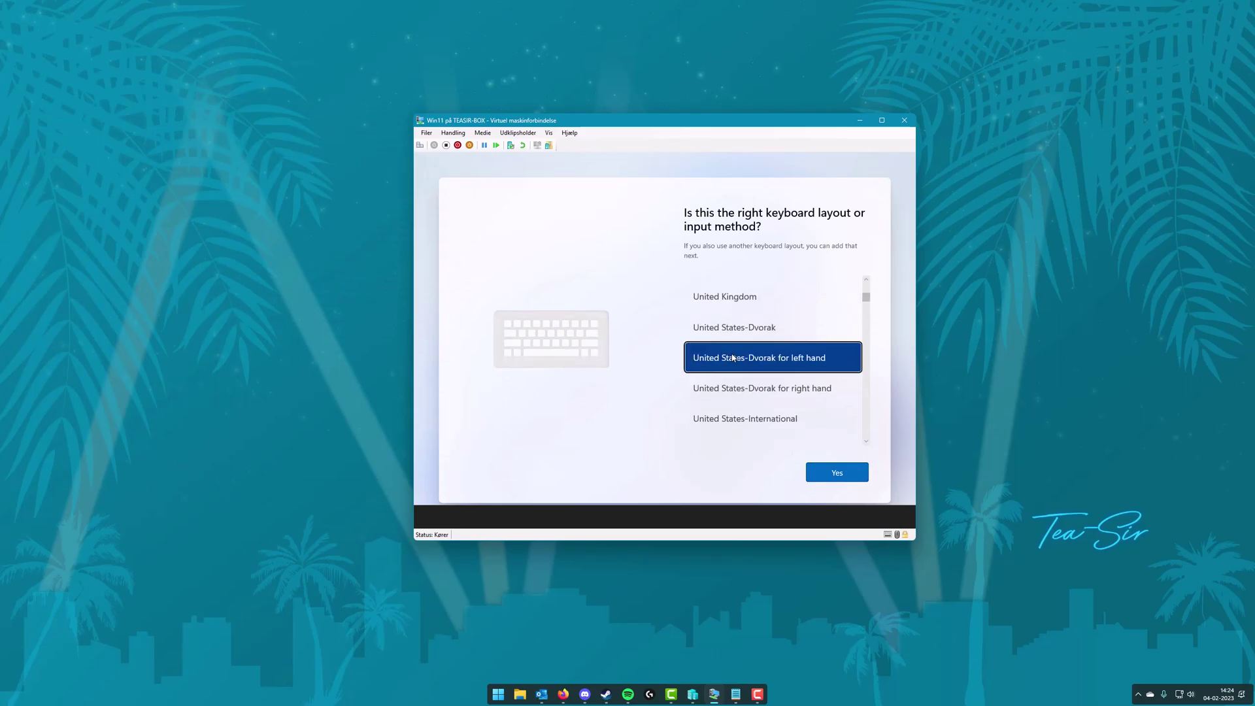
scroll(732, 357, "down", 10)
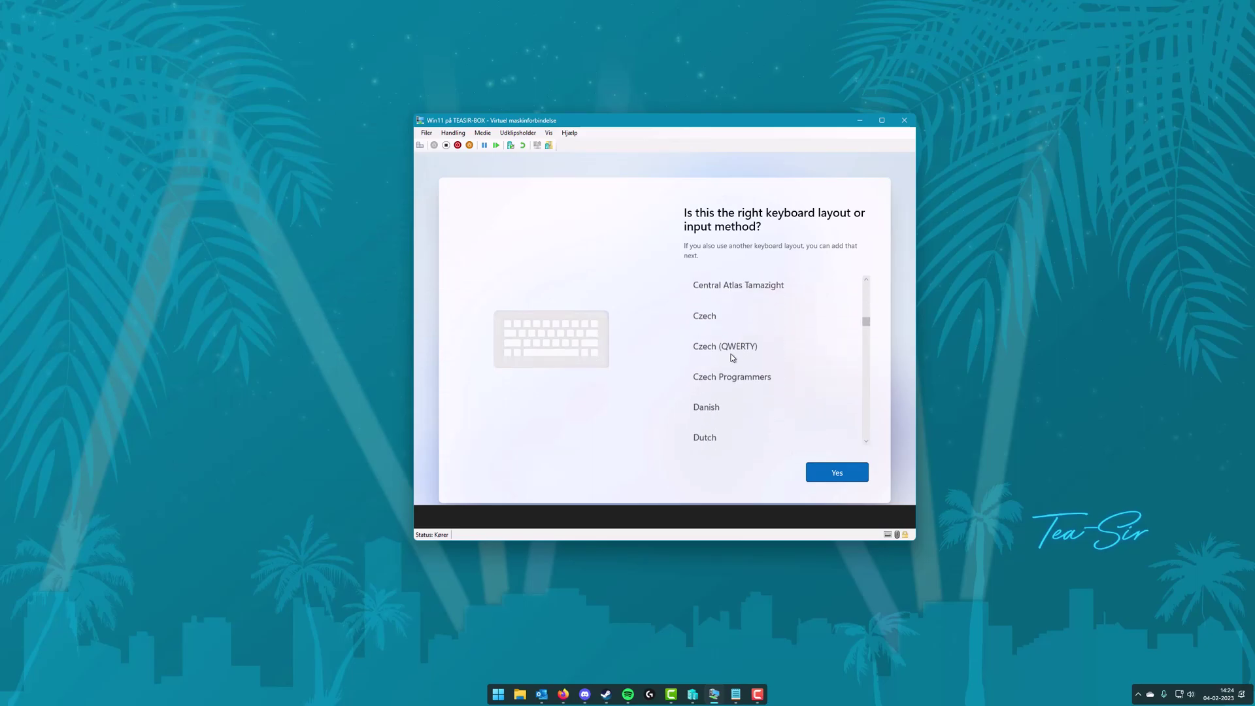
left_click(723, 320)
left_click(842, 474)
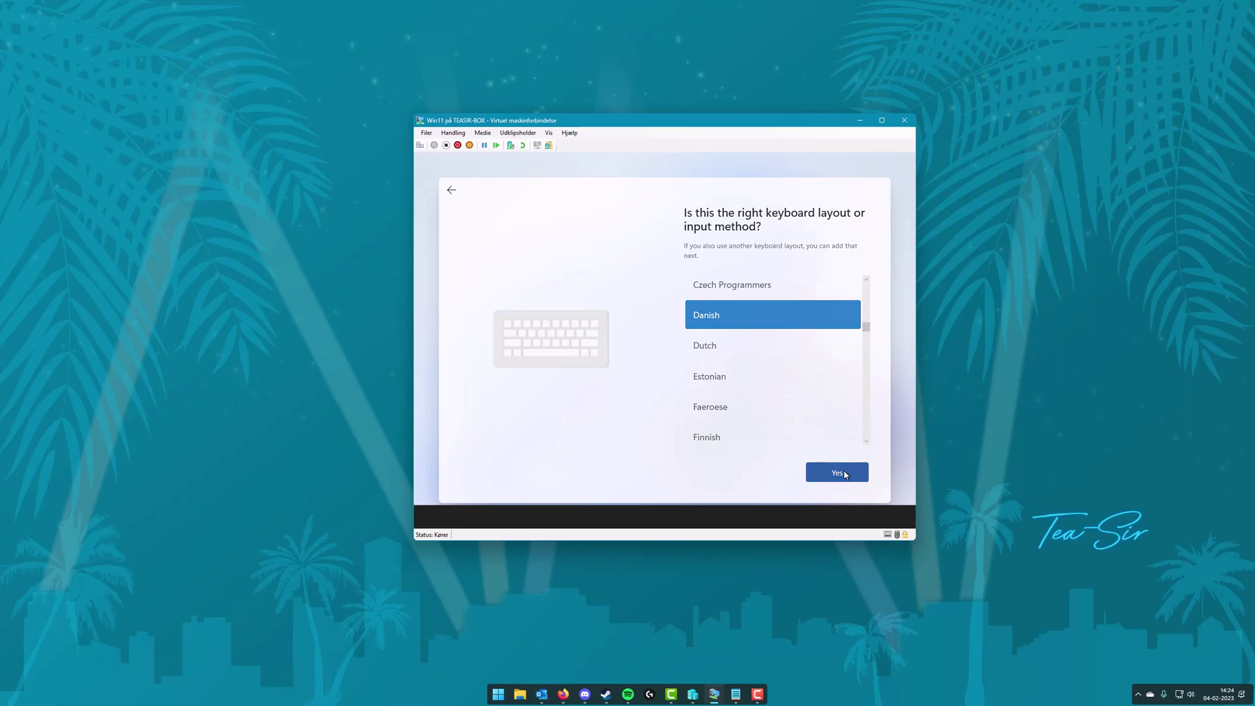
left_click(842, 473)
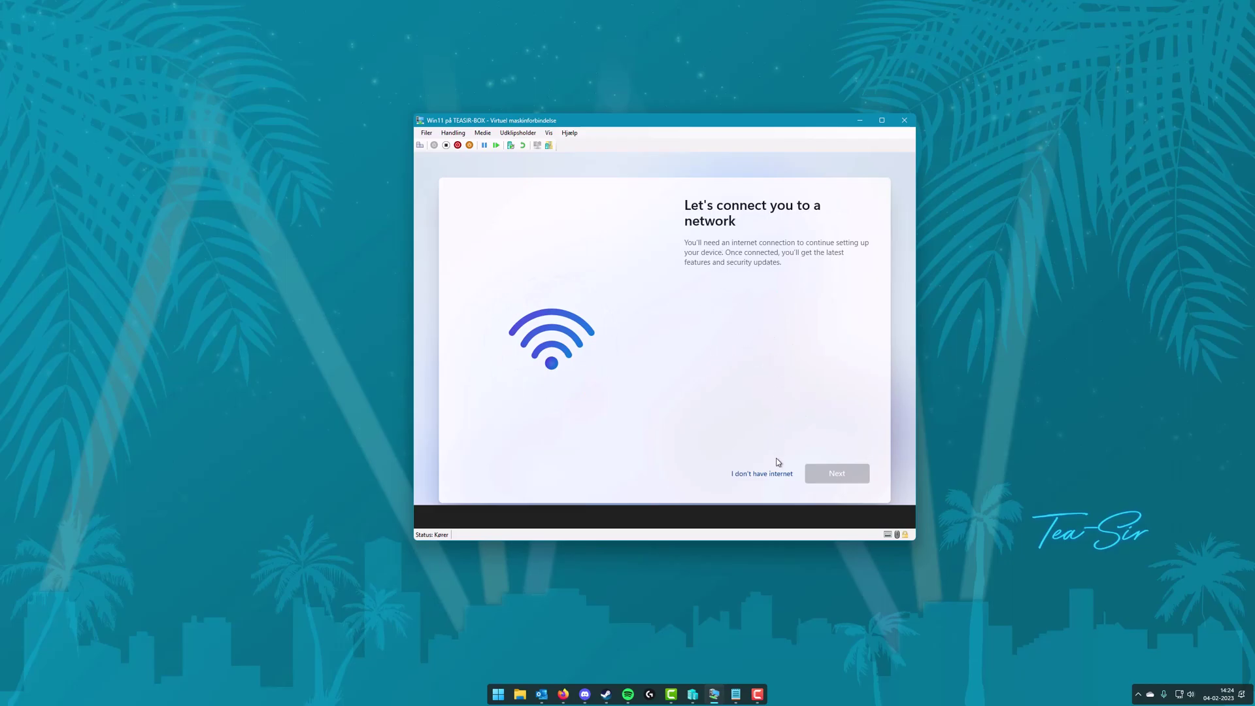
Step: Skip the internet connection and continue with the limited offline setup
left_click(761, 476)
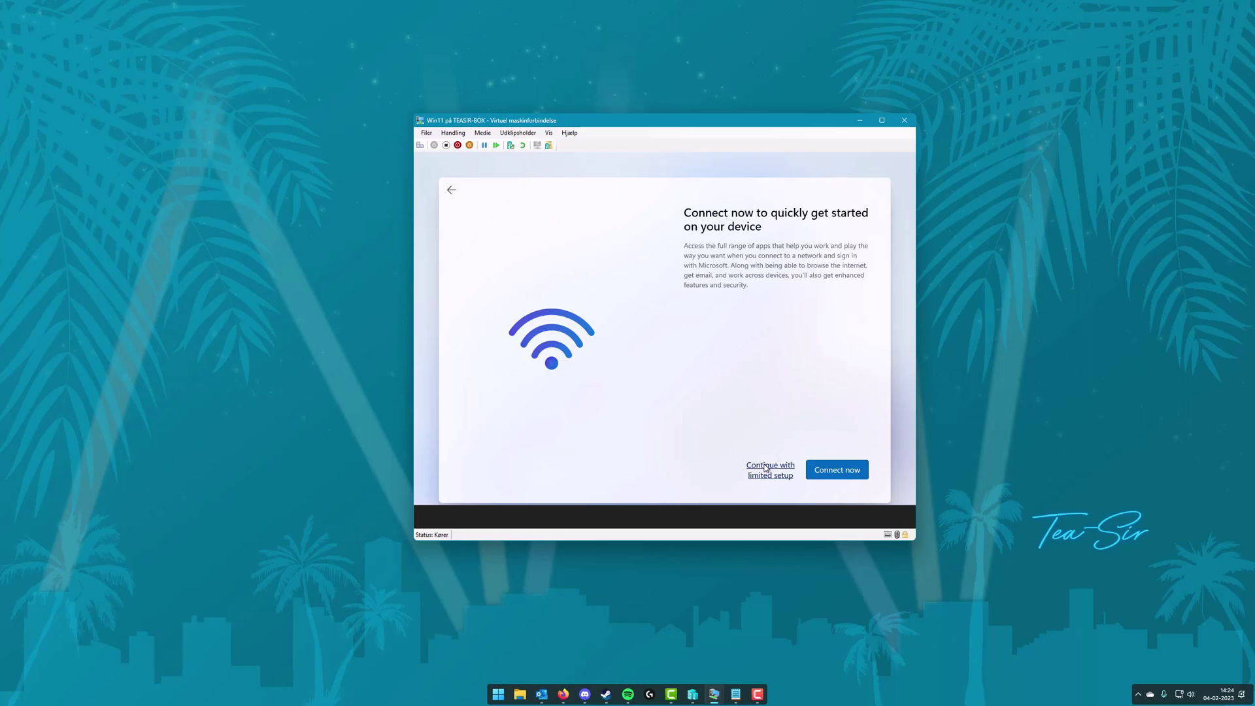
left_click(765, 468)
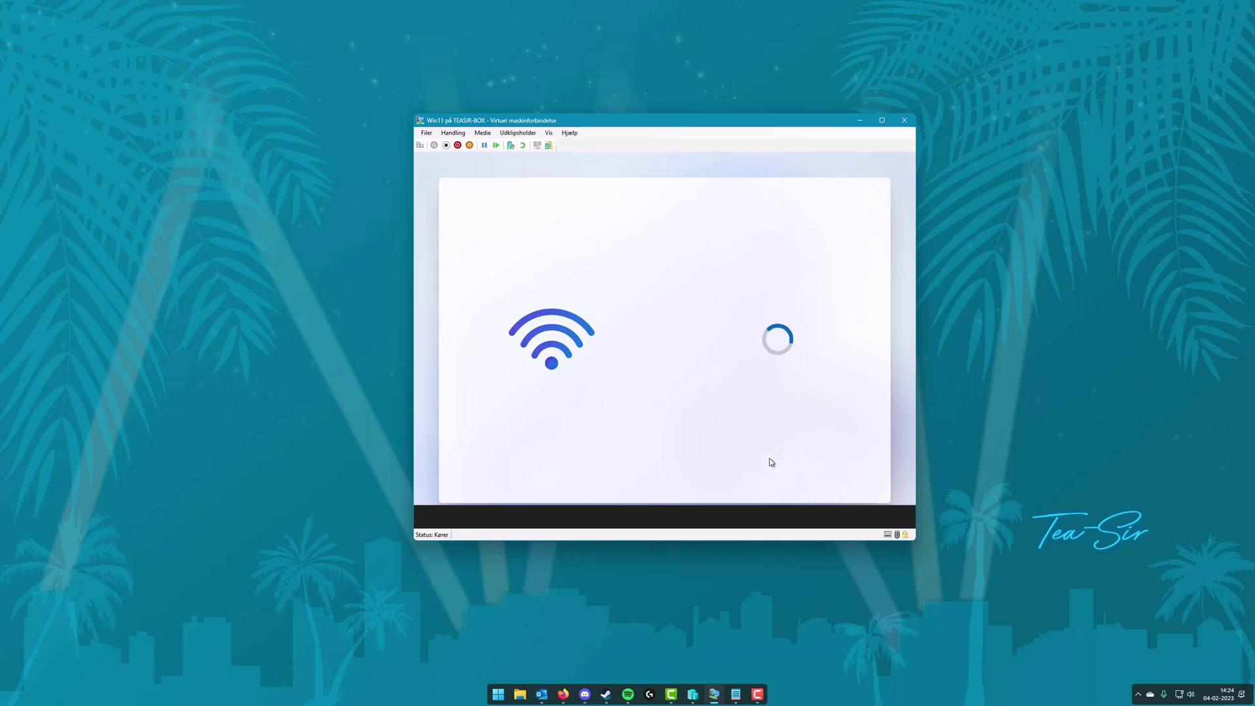
left_click_drag(637, 123, 587, 126)
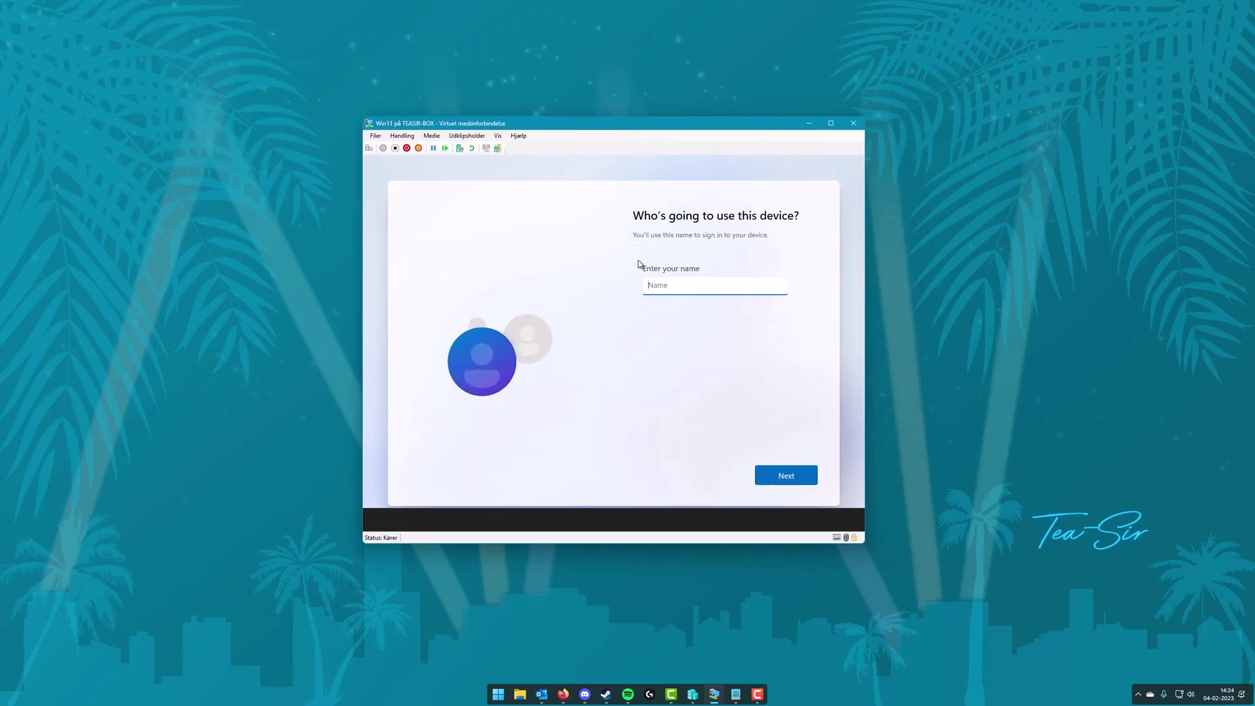
Step: Create a local account with the chosen user name and no password
type("Tea")
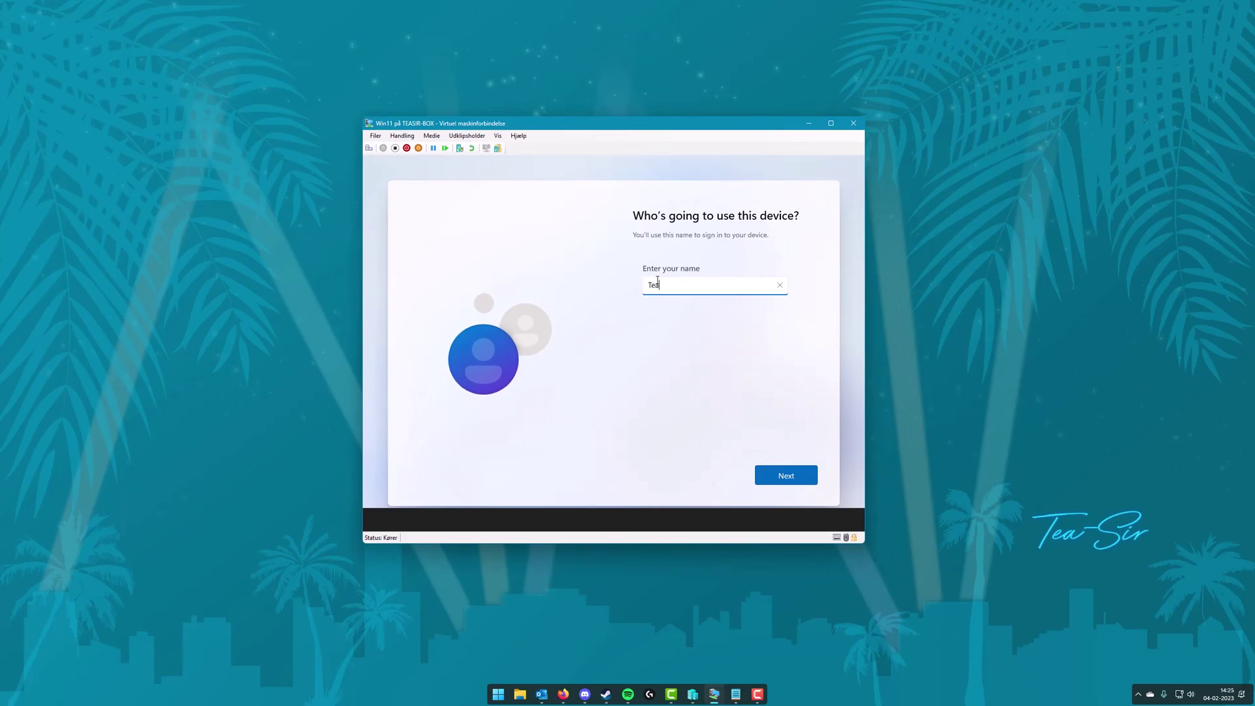
left_click(780, 475)
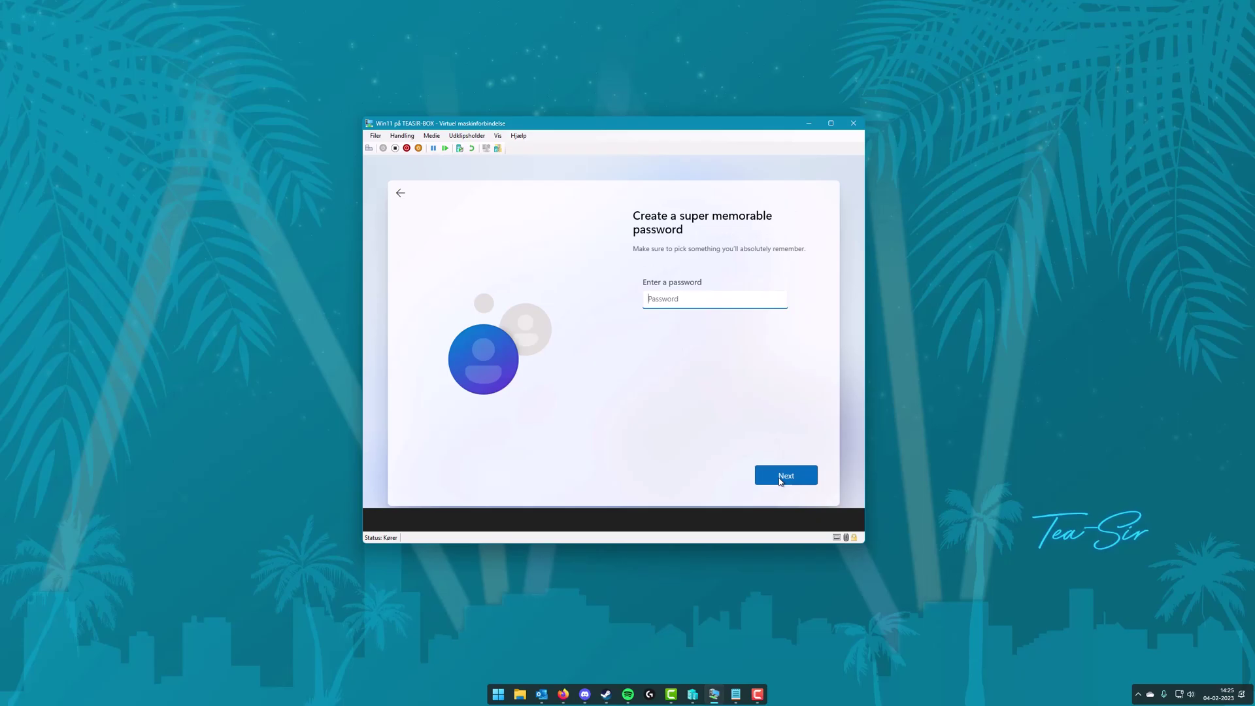
left_click(780, 480)
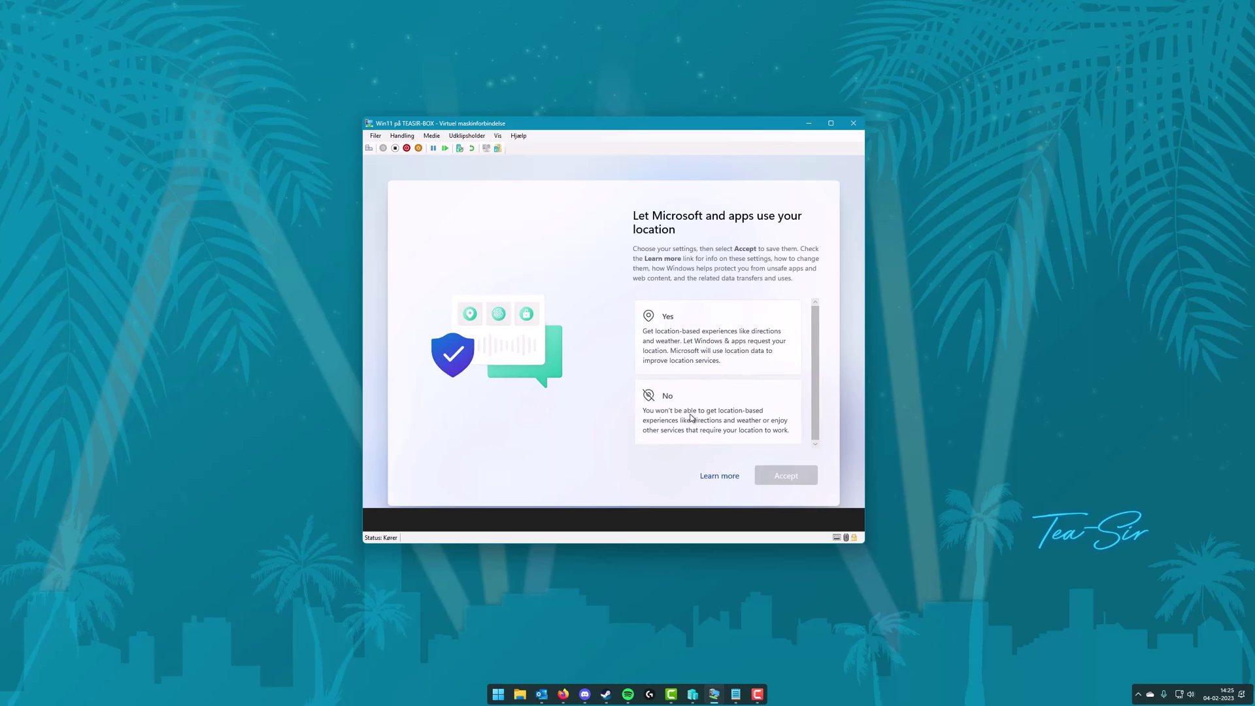
Step: Decline location, Find my device, diagnostics, inking, tailored experiences and advertising ID
left_click(693, 419)
left_click(790, 477)
left_click(677, 418)
left_click(785, 475)
left_click(704, 413)
left_click(787, 475)
left_click(738, 428)
left_click(786, 476)
left_click(740, 425)
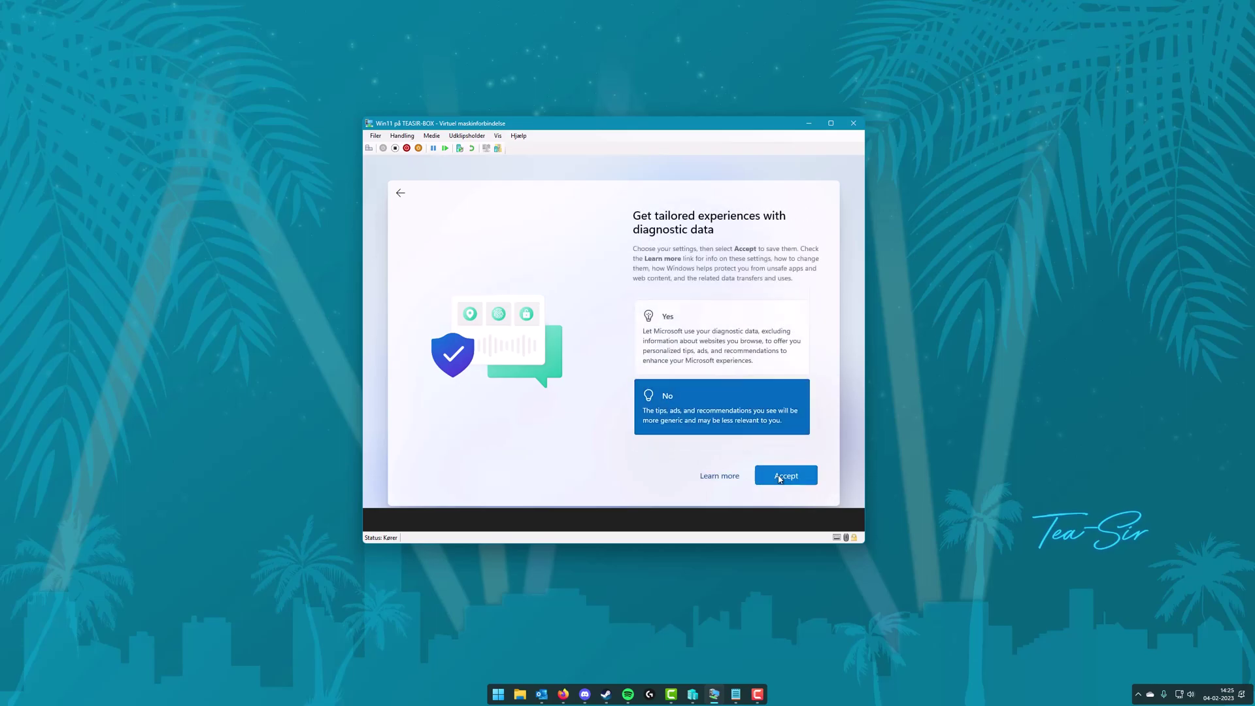
left_click(786, 475)
left_click(732, 392)
left_click(787, 475)
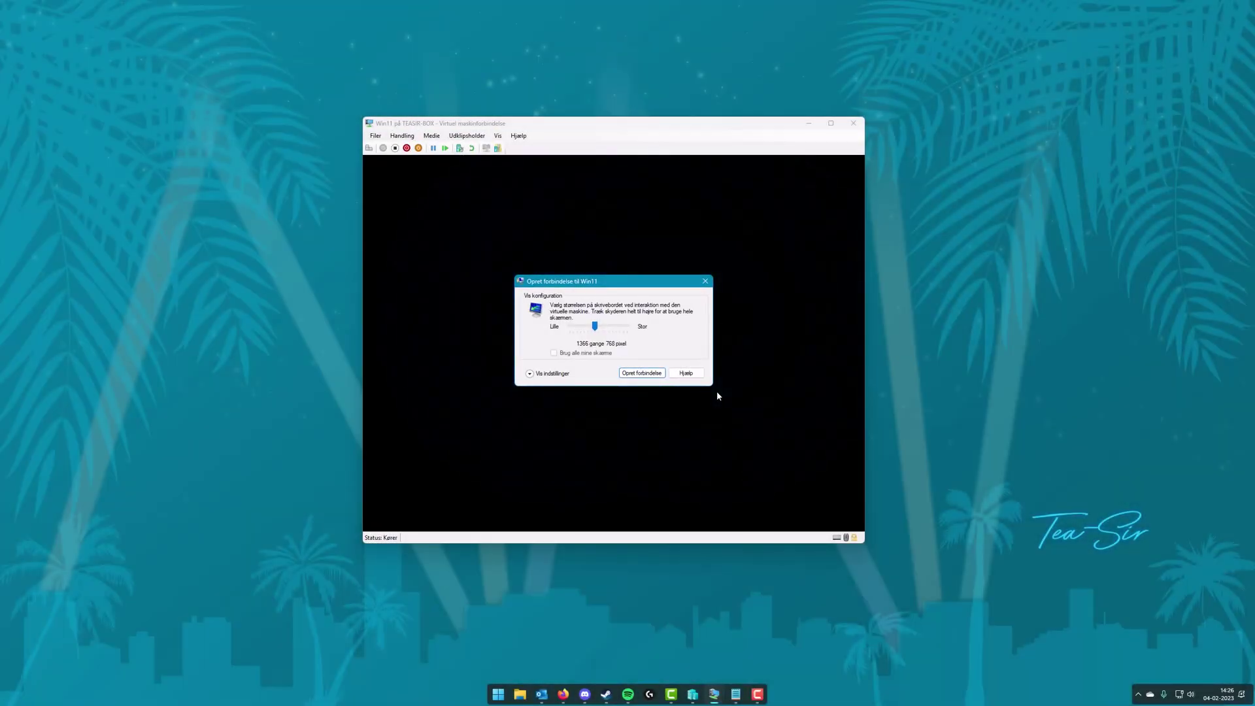
Step: Connect to the VM at 1366x768 and sign in to the local account
left_click(640, 373)
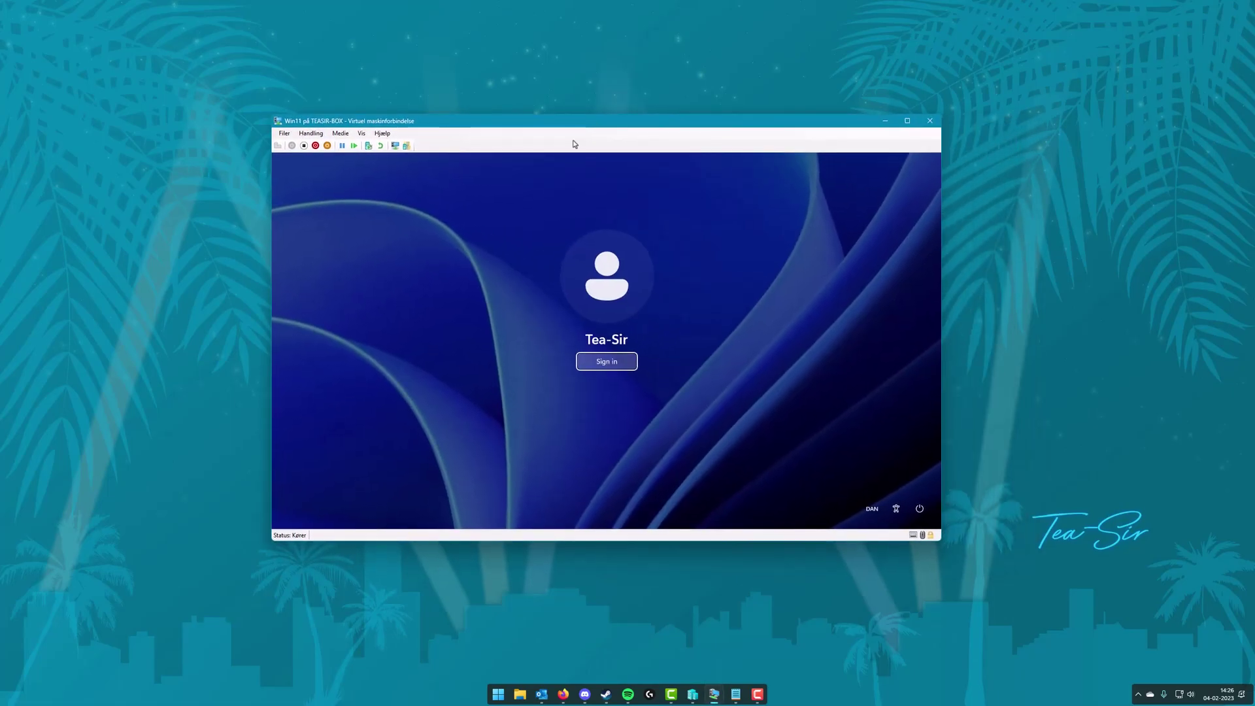
left_click(602, 358)
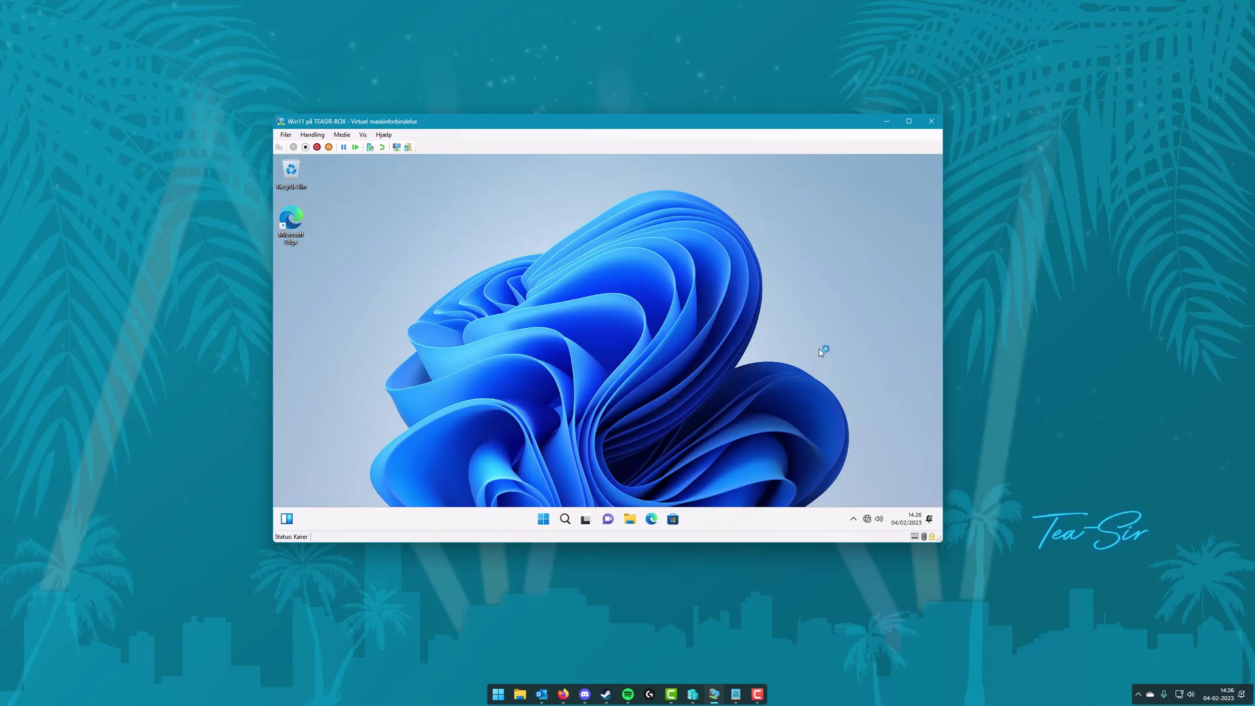
Step: Enable the Microsoft Hyper-V Network Adapter in Device Manager, then close Device Manager
right_click(542, 523)
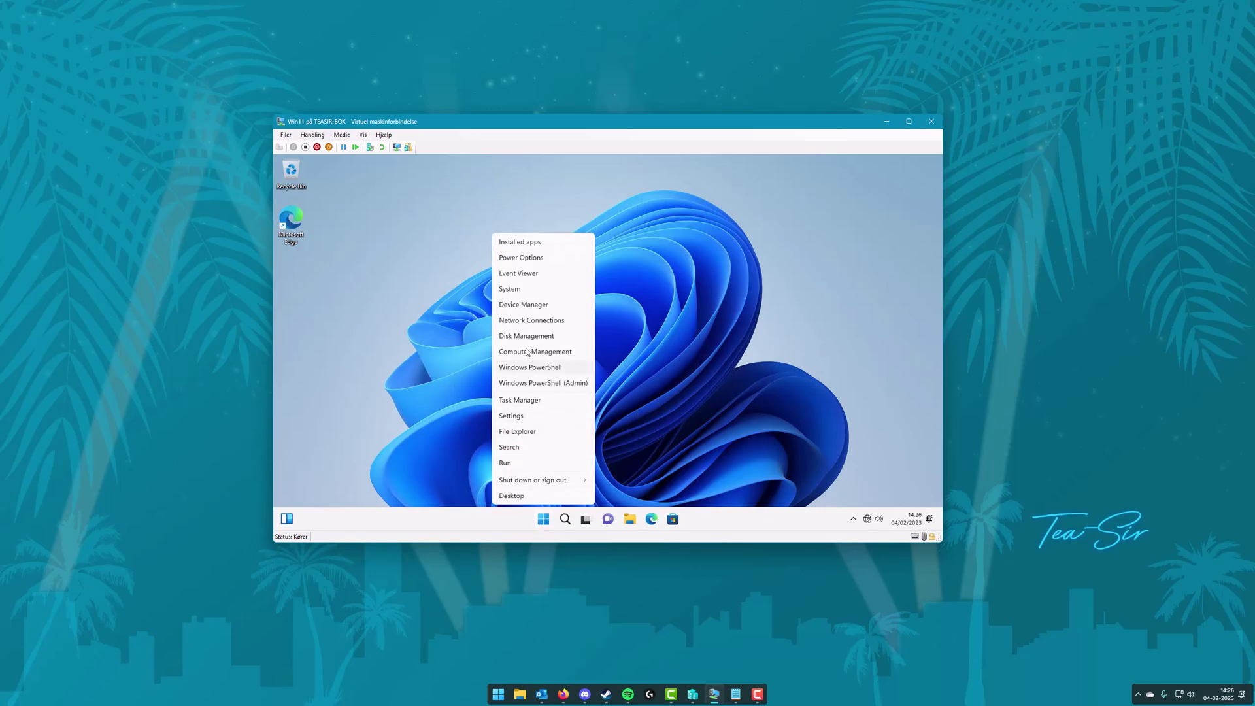
left_click(523, 305)
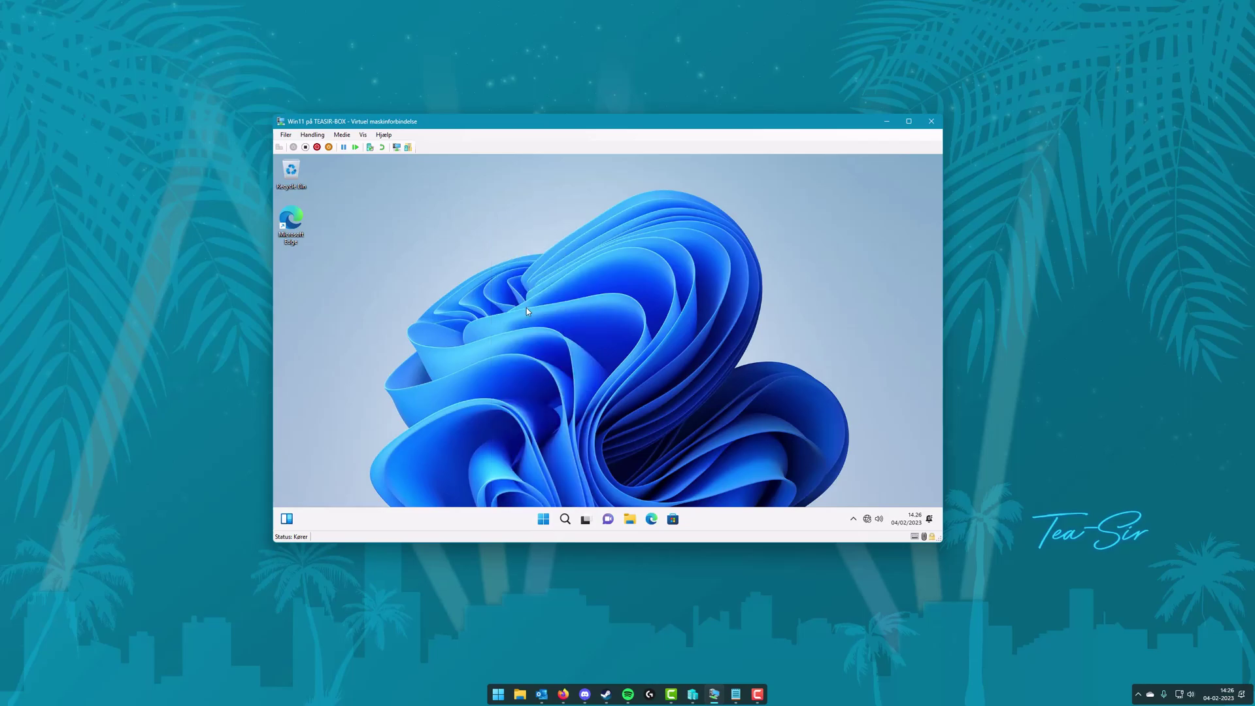
right_click(431, 321)
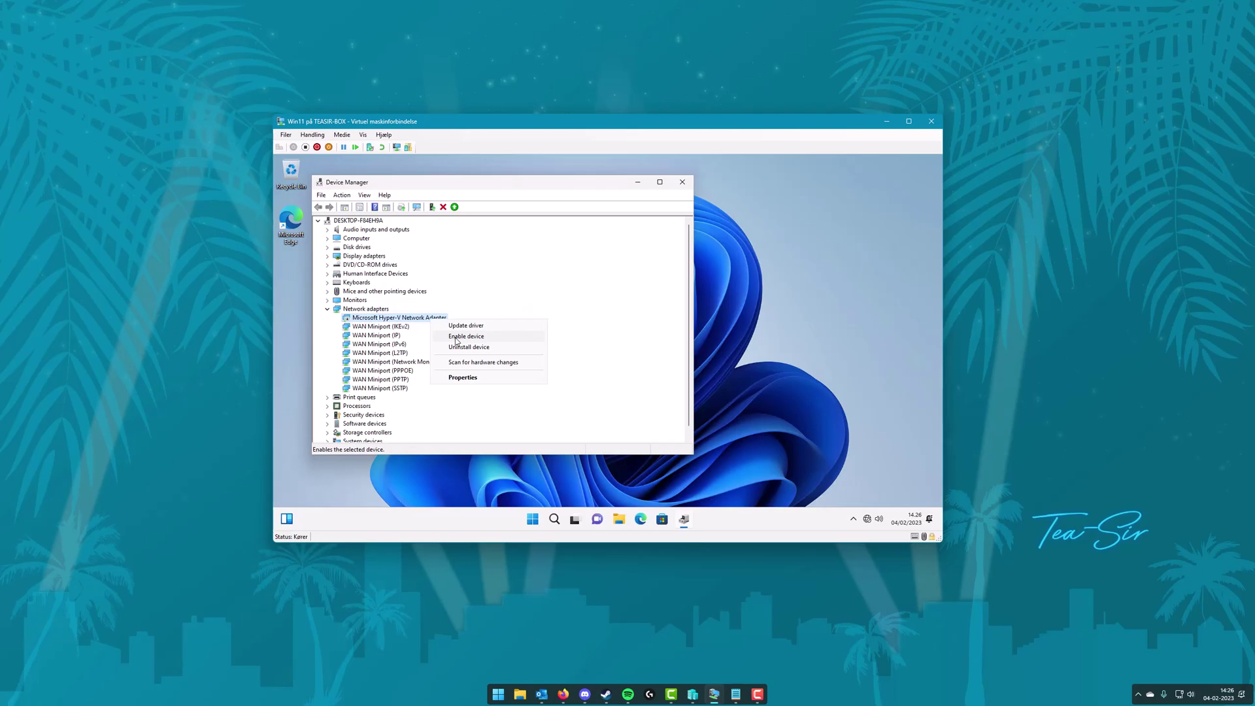
left_click(456, 338)
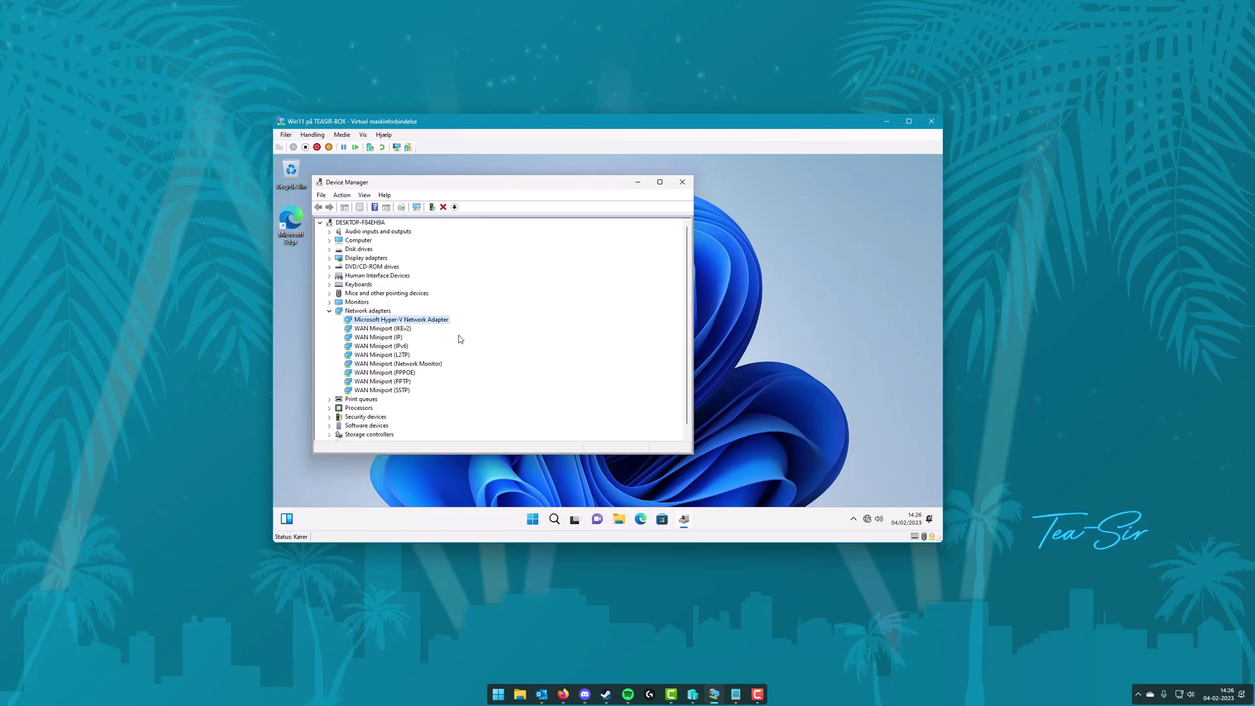
left_click(682, 183)
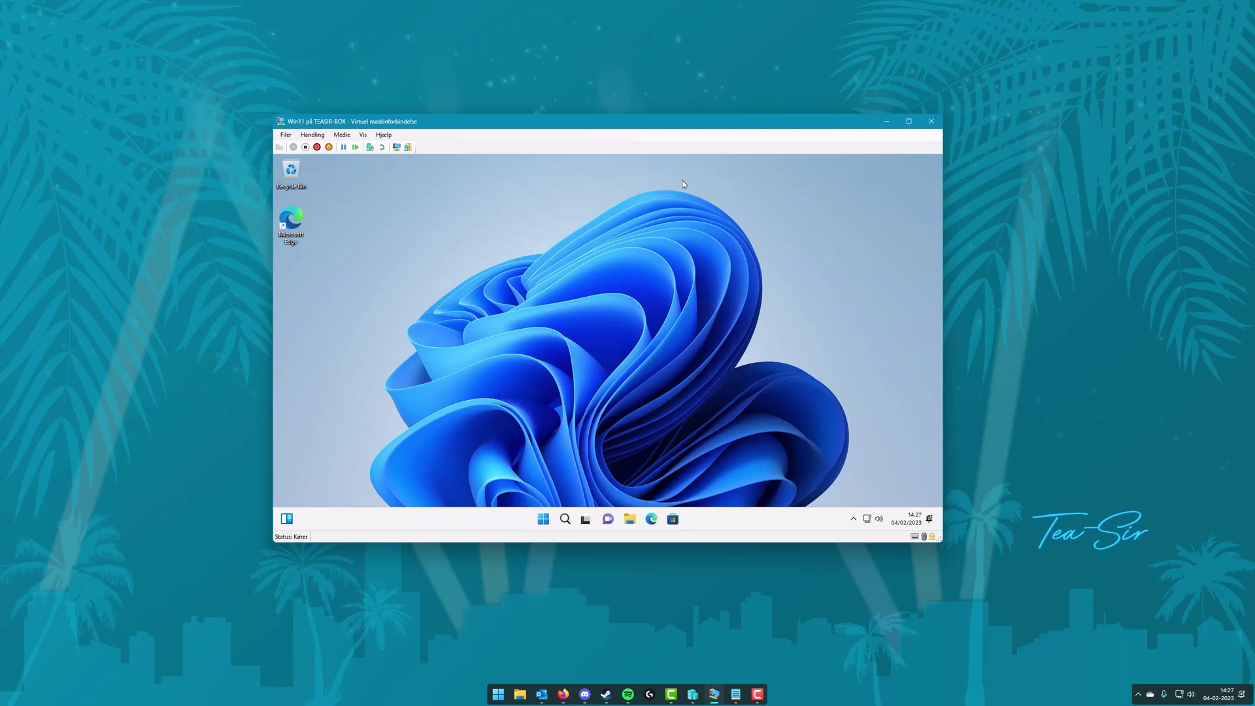